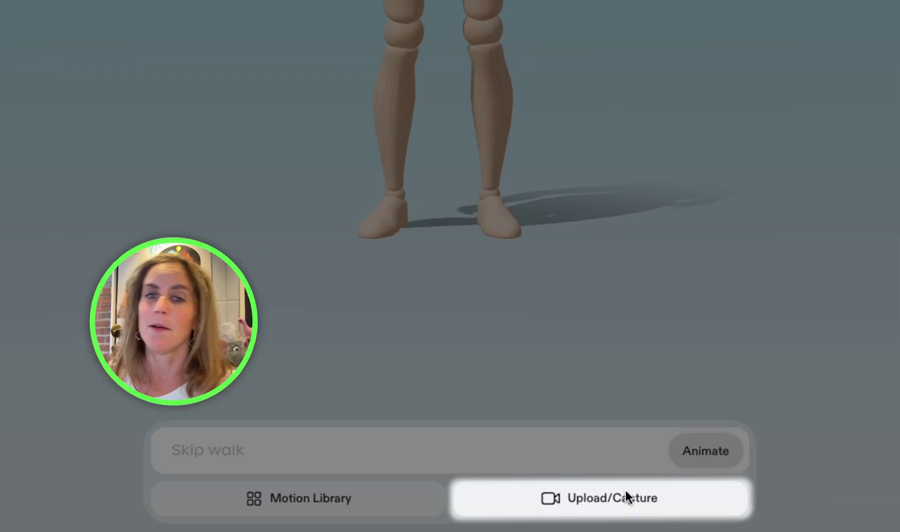
Preview the reference clip RefTake3.mov from the desktop and upload it as the video for motion capture.
{"action": "left_click", "coordinate": [637, 500]}
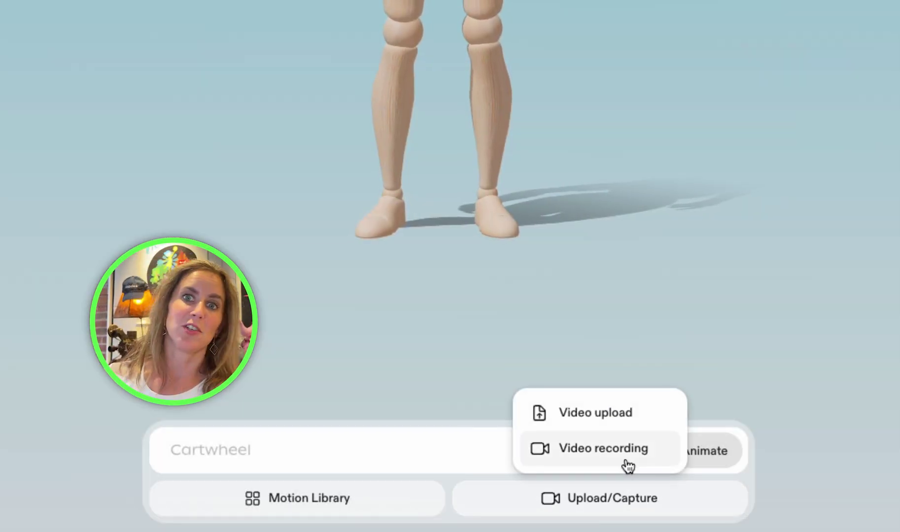
{"action": "left_click", "coordinate": [610, 417]}
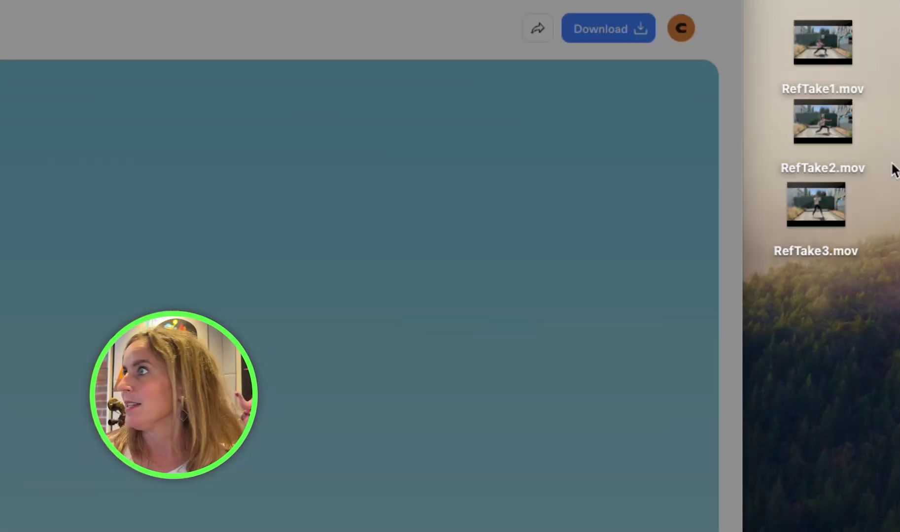
{"action": "double_click", "coordinate": [887, 78]}
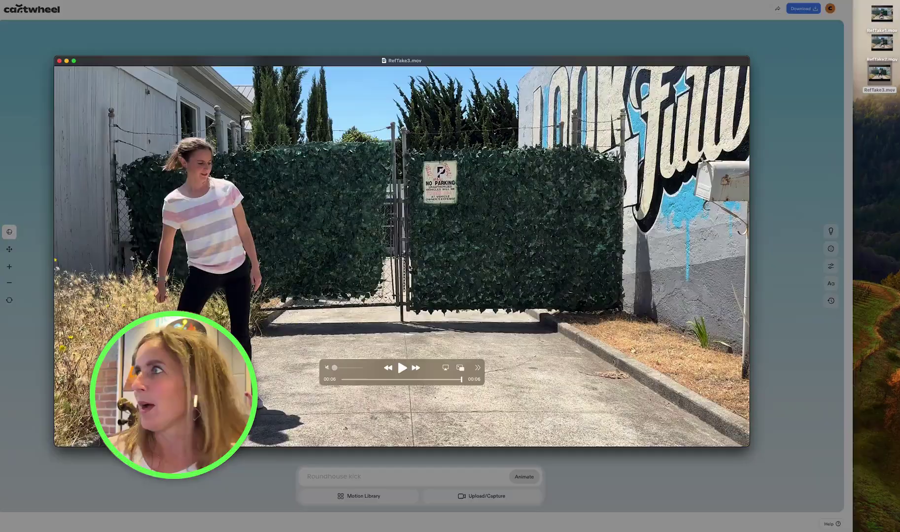
{"action": "key", "text": "super+w"}
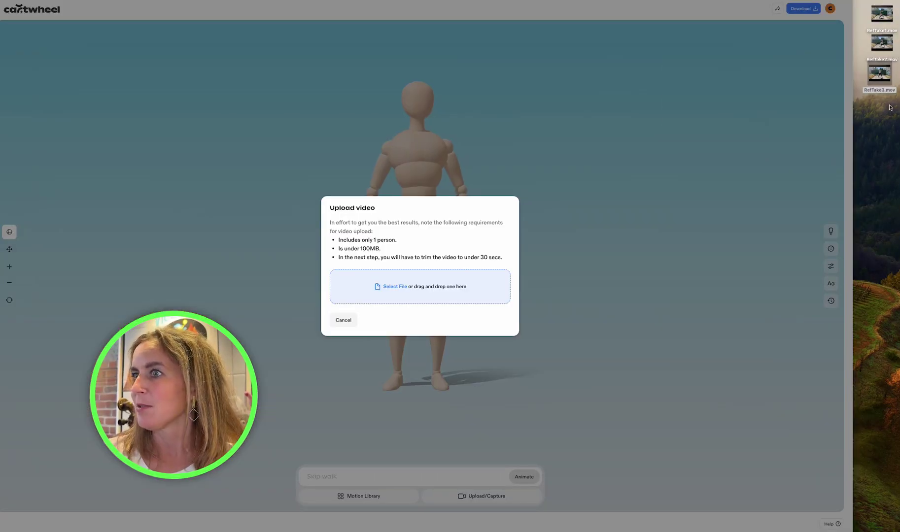
{"action": "left_click_drag", "start_coordinate": [881, 89], "coordinate": [433, 288]}
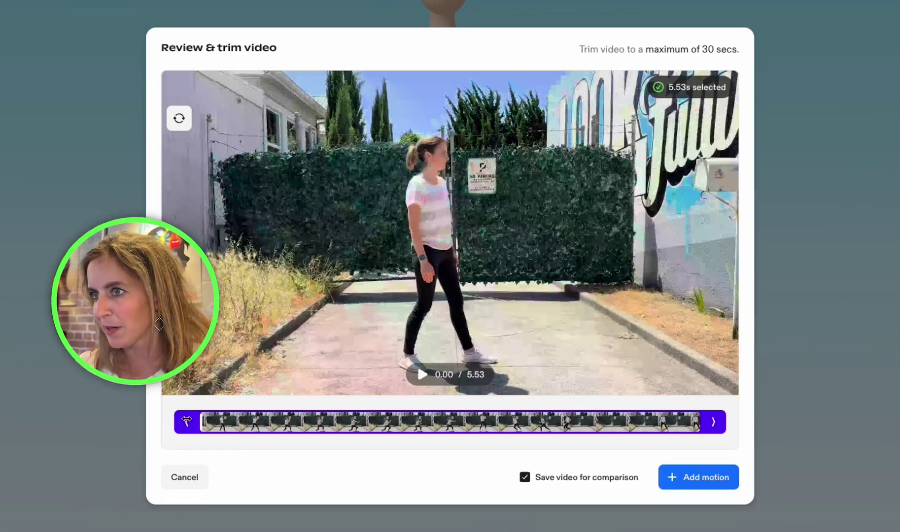
Trim the end of the uploaded clip to 4.14 seconds and add it as a motion.
{"action": "left_click_drag", "start_coordinate": [186, 421], "coordinate": [167, 422]}
{"action": "left_click_drag", "start_coordinate": [703, 413], "coordinate": [588, 433]}
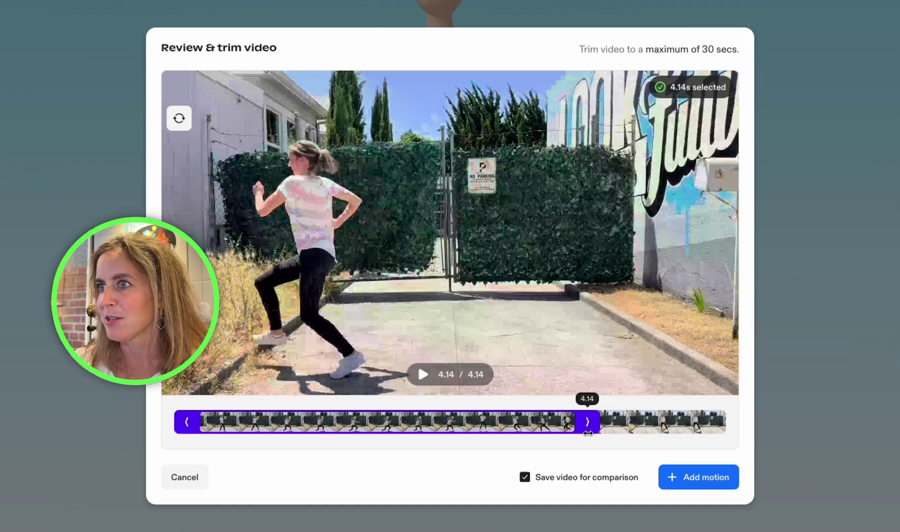
{"action": "left_click_drag", "start_coordinate": [588, 433], "coordinate": [588, 434]}
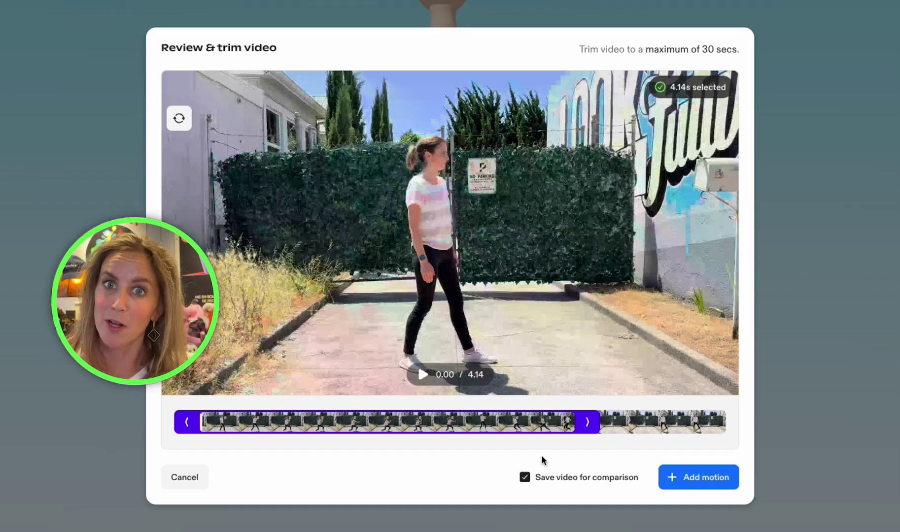
{"action": "left_click", "coordinate": [707, 485]}
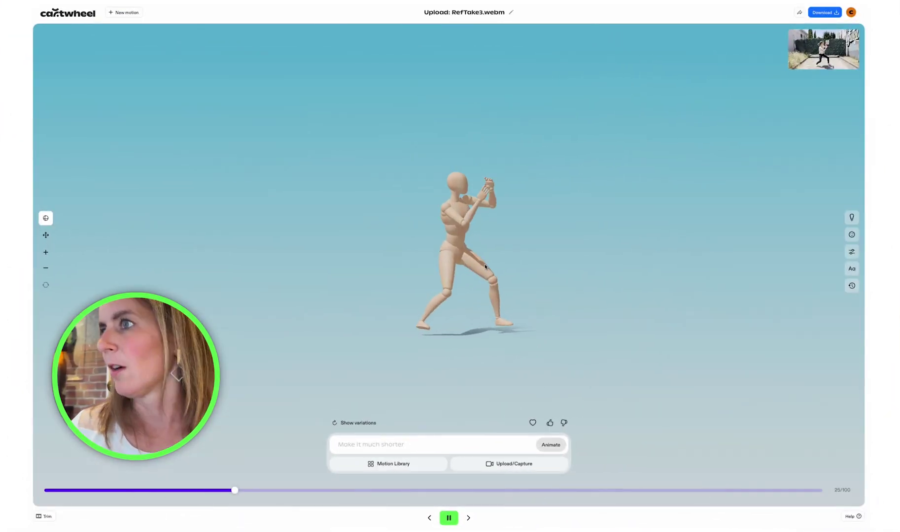
Give the scene a solid dark grey #5b5b5b background and turn on the floor grid.
{"action": "mouse_move", "coordinate": [784, 65]}
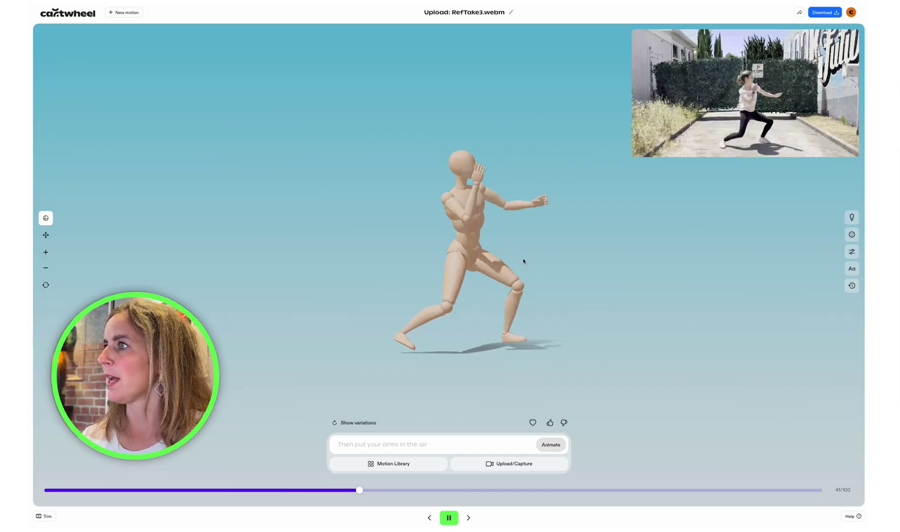
{"action": "left_click", "coordinate": [854, 254]}
{"action": "left_click", "coordinate": [671, 353]}
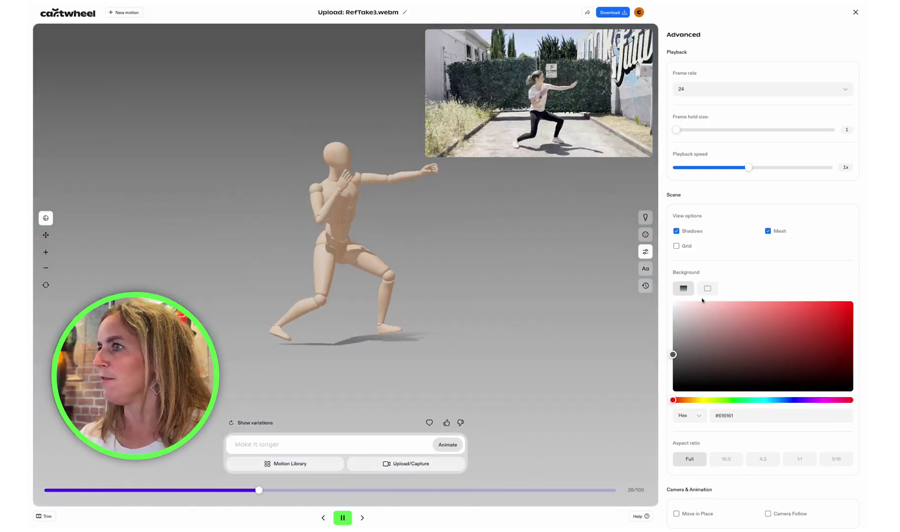
{"action": "left_click", "coordinate": [707, 288]}
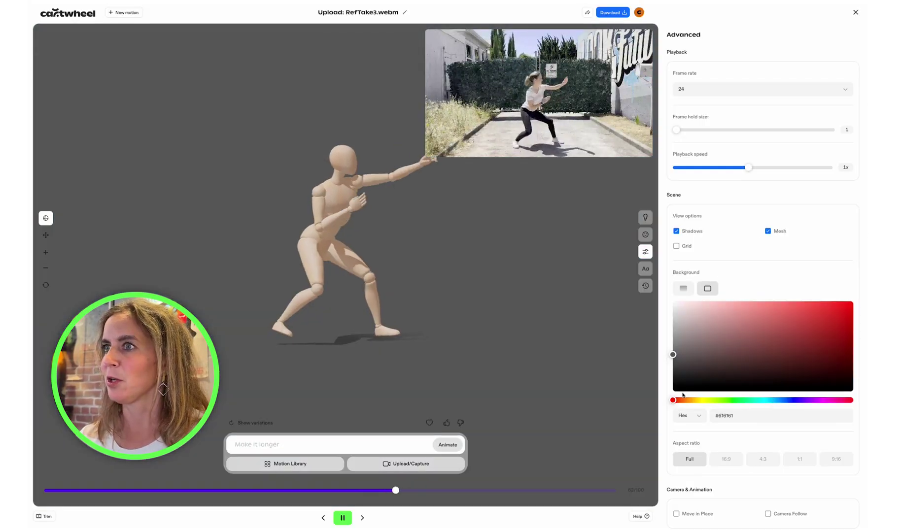
{"action": "left_click", "coordinate": [676, 247]}
{"action": "left_click", "coordinate": [672, 357]}
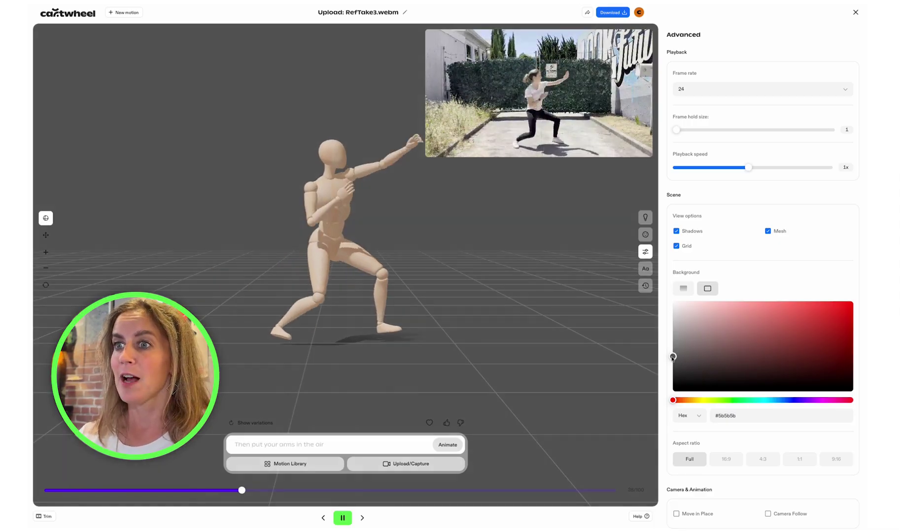
{"action": "left_click", "coordinate": [855, 13]}
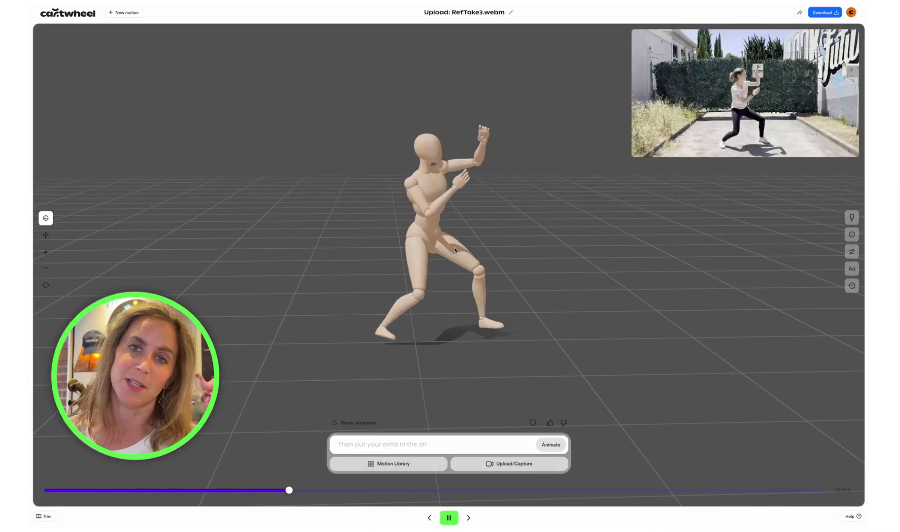
{"action": "mouse_move", "coordinate": [455, 251]}
{"action": "left_mouse_down"}
{"action": "mouse_move", "coordinate": [440, 242]}
{"action": "mouse_move", "coordinate": [464, 241]}
{"action": "left_mouse_up"}
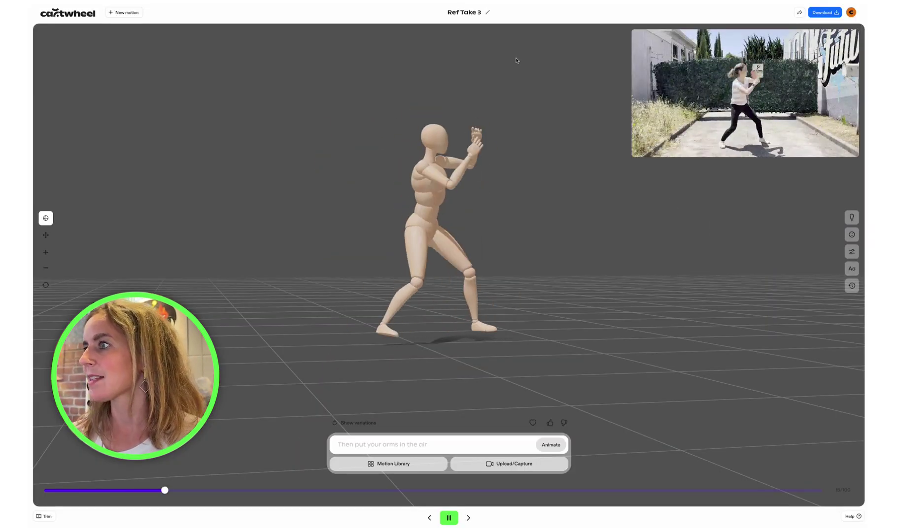
Look through the history of earlier motions and close it again.
{"action": "left_click", "coordinate": [853, 287]}
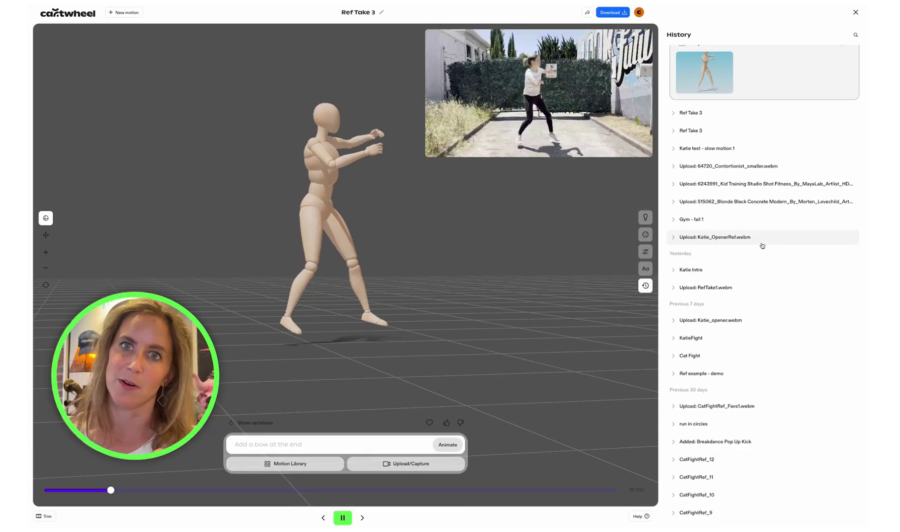
{"action": "scroll", "coordinate": [762, 246], "scroll_direction": "down", "scroll_amount": 2}
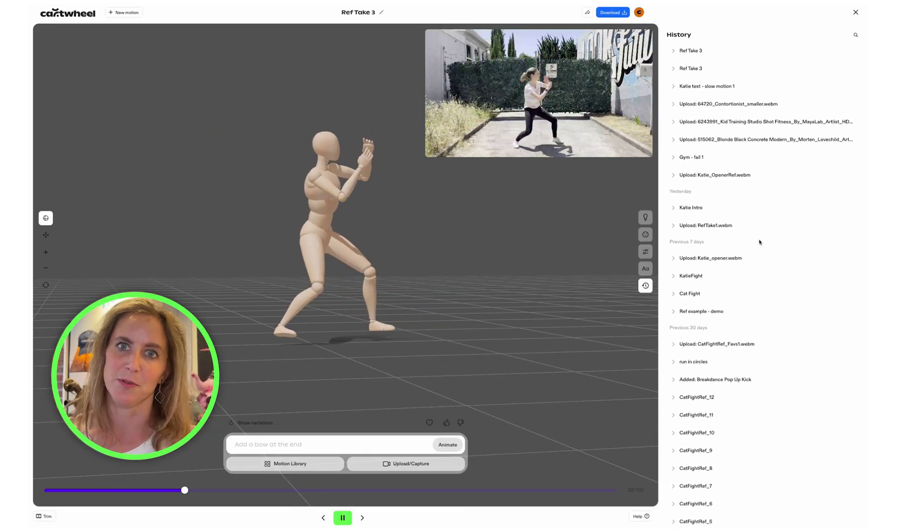
{"action": "left_click", "coordinate": [855, 14]}
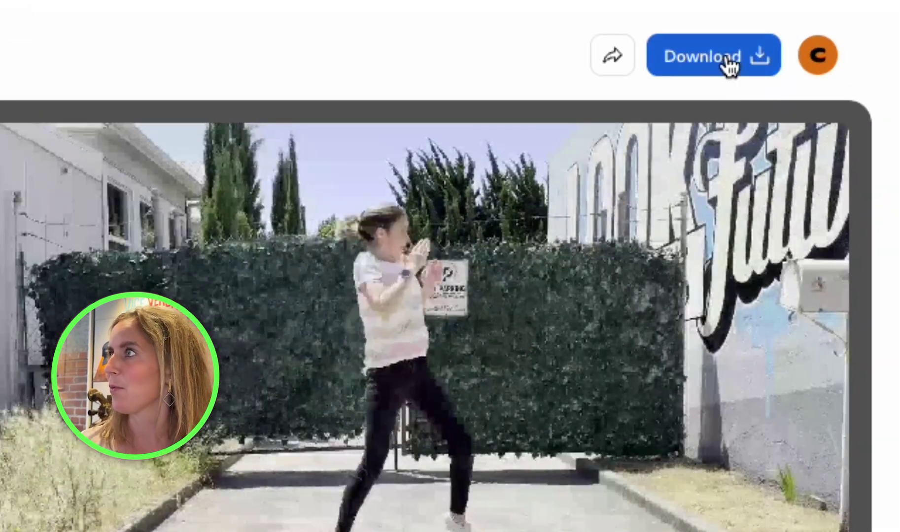
Open the download options for the motion, choose the Maya format and keep the frame rate at 24.
{"action": "left_click", "coordinate": [828, 13]}
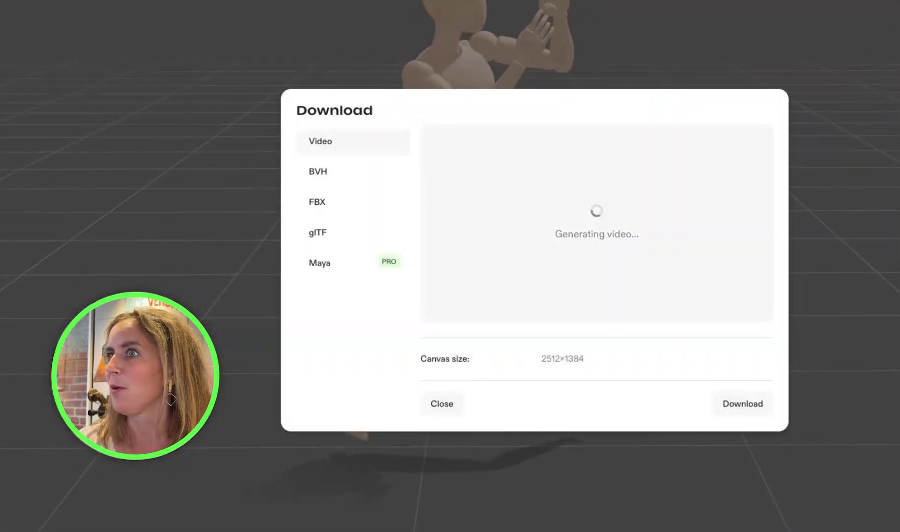
{"action": "left_click", "coordinate": [334, 269]}
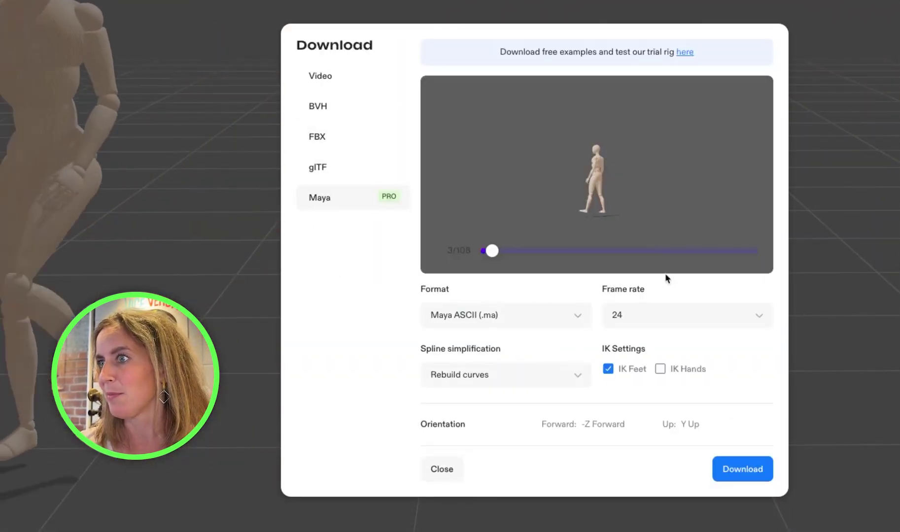
{"action": "left_click", "coordinate": [657, 318]}
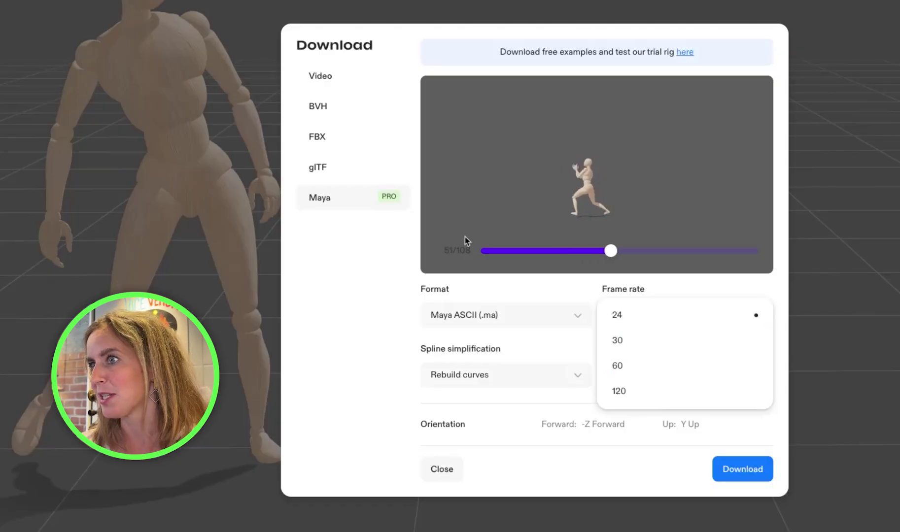
{"action": "left_click", "coordinate": [465, 238]}
{"action": "left_click", "coordinate": [600, 196]}
{"action": "left_click", "coordinate": [662, 329]}
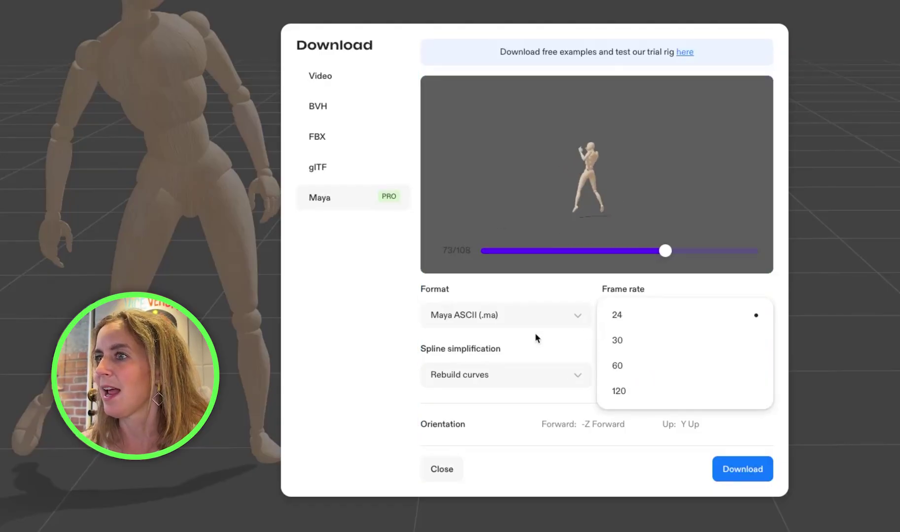
{"action": "left_click", "coordinate": [673, 319]}
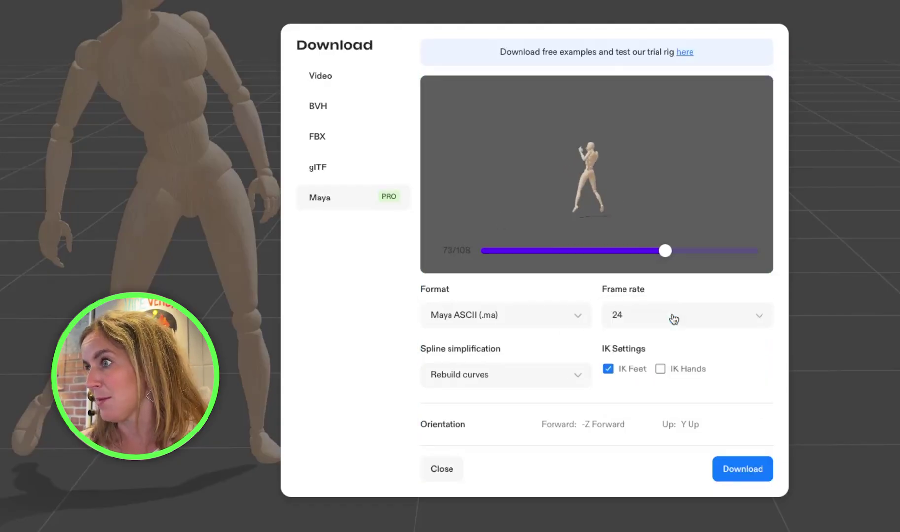
Set spline simplification to Rebuild curves and download the Maya ASCII export with IK feet.
{"action": "left_click", "coordinate": [493, 374]}
{"action": "left_click", "coordinate": [491, 350]}
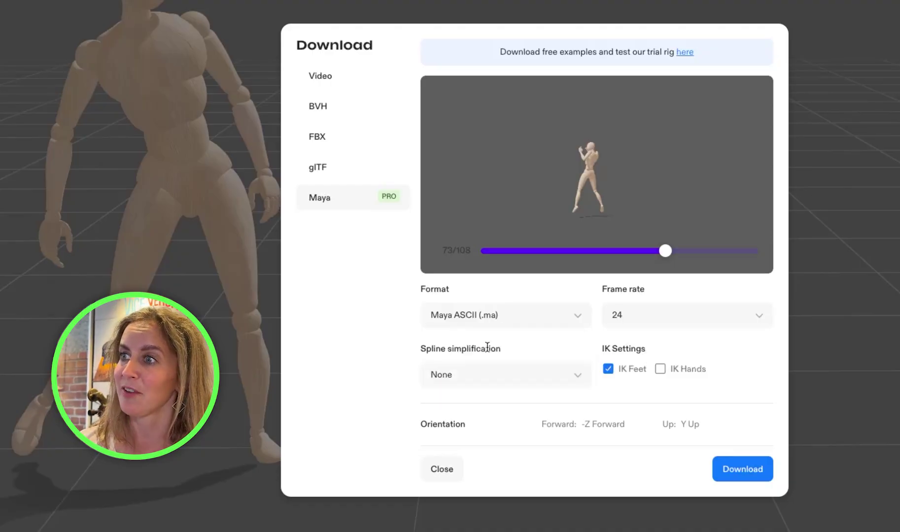
{"action": "left_click", "coordinate": [471, 374]}
{"action": "left_click", "coordinate": [466, 401]}
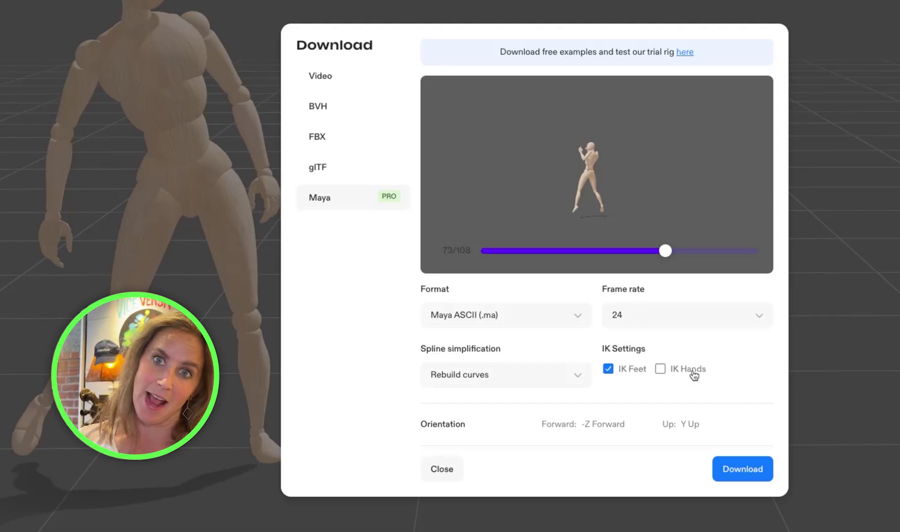
{"action": "left_click", "coordinate": [740, 469]}
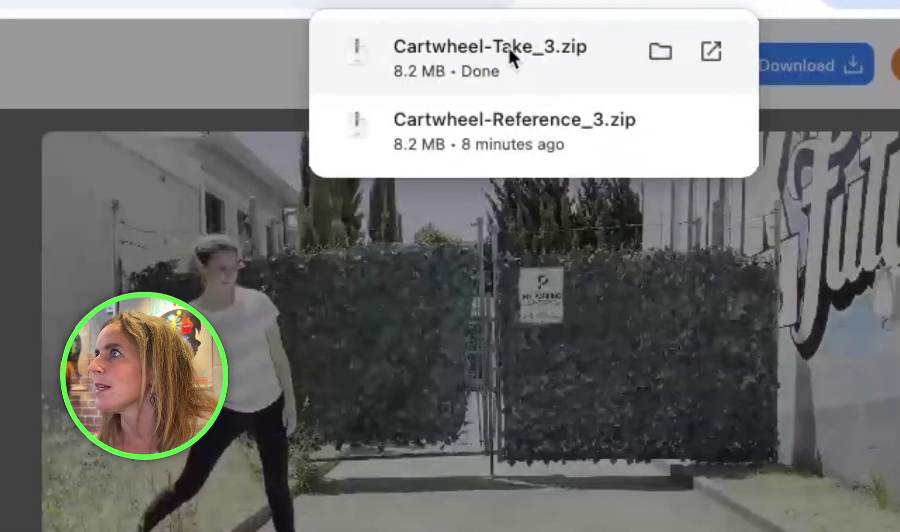
Put Cartwheel-Take_3.zip on the desktop, extract it and open the extracted folder.
{"action": "left_click_drag", "start_coordinate": [493, 56], "coordinate": [733, 217]}
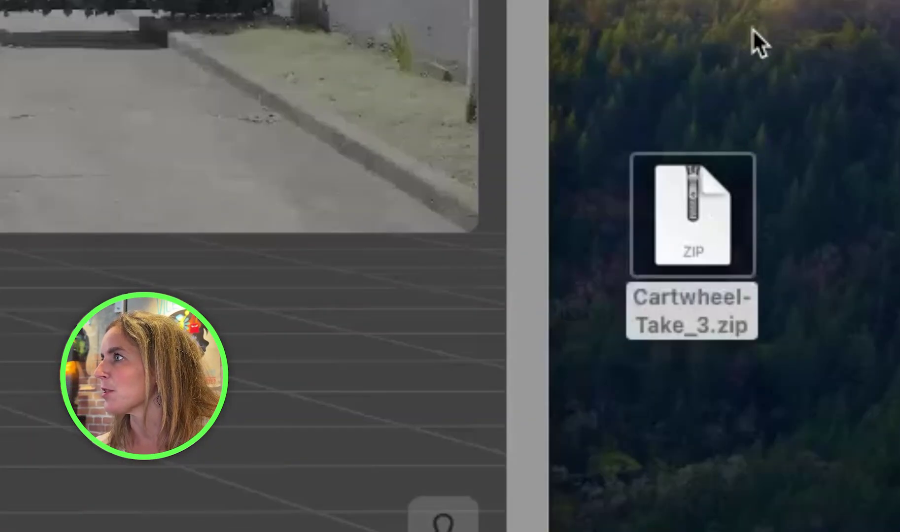
{"action": "left_click", "coordinate": [367, 418]}
{"action": "double_click", "coordinate": [676, 205]}
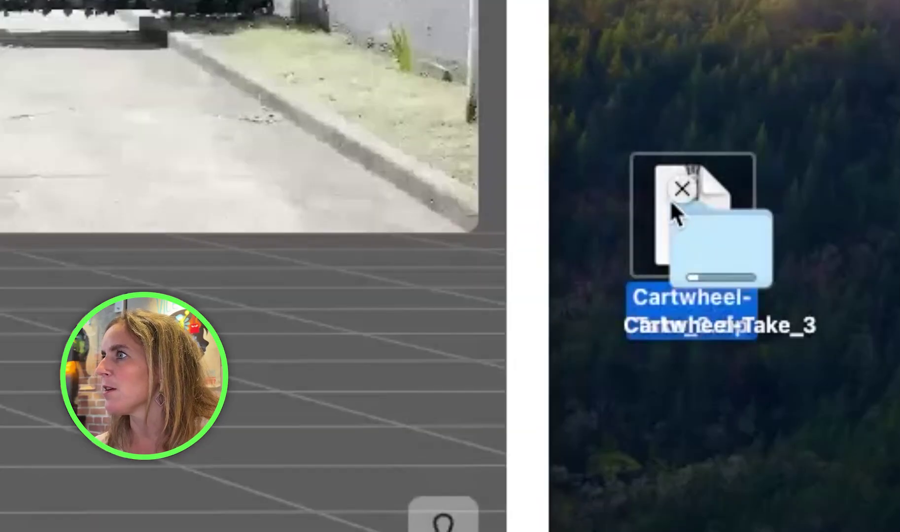
{"action": "double_click", "coordinate": [729, 261]}
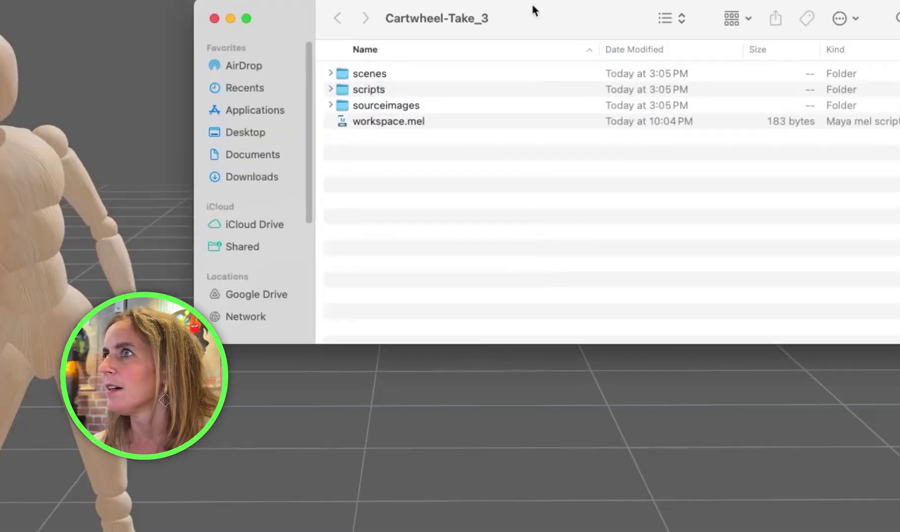
Expand the scenes and scripts folders inside Cartwheel-Take_3 to show their files.
{"action": "left_click_drag", "start_coordinate": [559, 14], "coordinate": [512, 72]}
{"action": "left_click", "coordinate": [283, 132]}
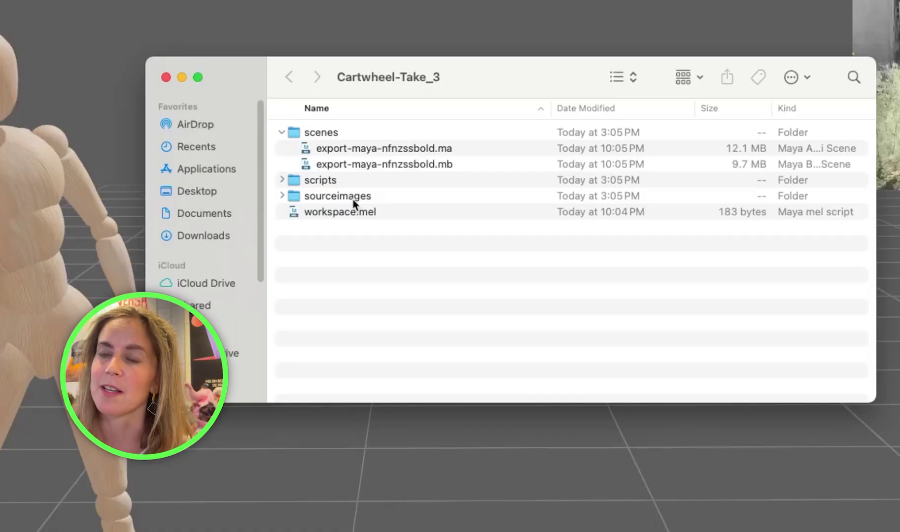
{"action": "left_click", "coordinate": [282, 180]}
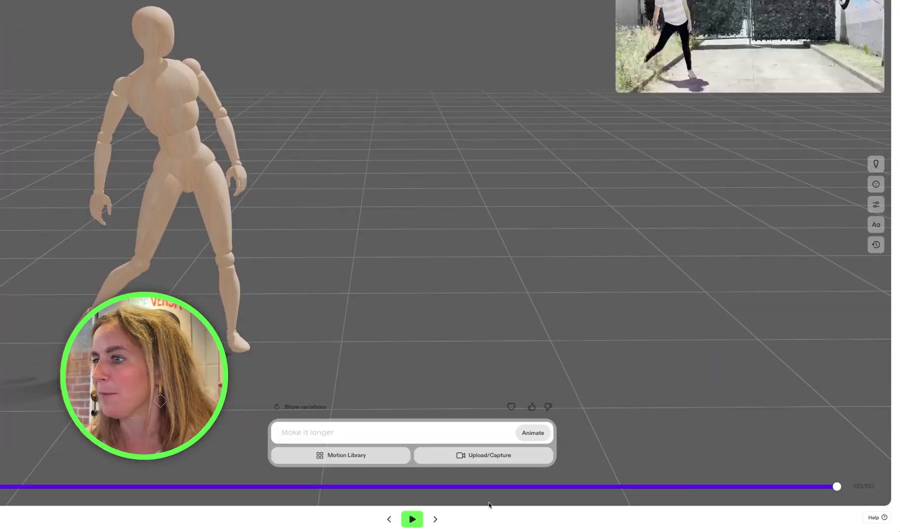
Switch to Maya and import export-maya-nfnzssbold.ma from the Cartwheel-Take_3 folder into the character rig scene.
{"action": "mouse_move", "coordinate": [484, 530]}
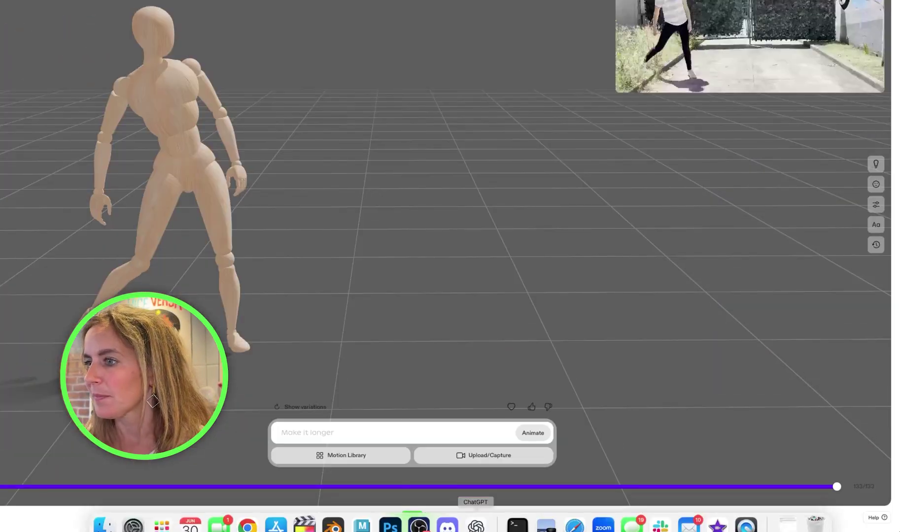
{"action": "left_click", "coordinate": [362, 515]}
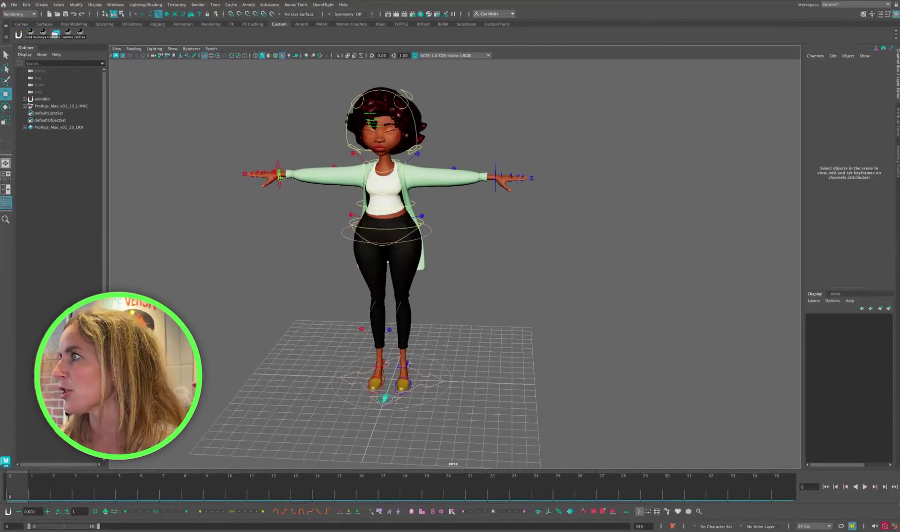
{"action": "left_click_drag", "start_coordinate": [899, 157], "coordinate": [627, 170]}
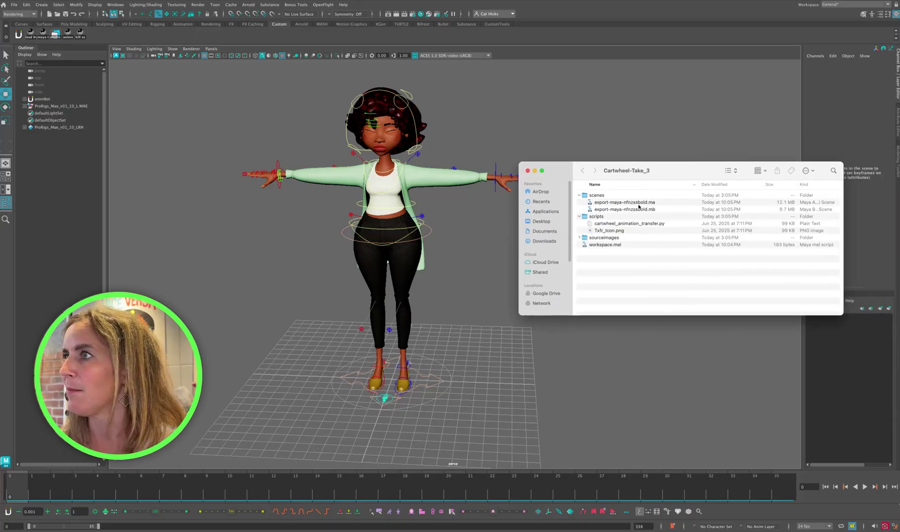
{"action": "left_click", "coordinate": [640, 203]}
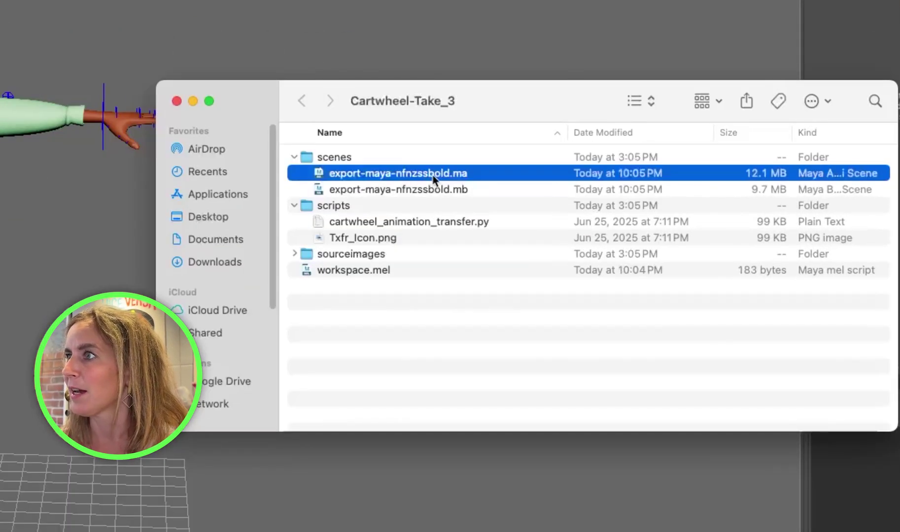
{"action": "left_click_drag", "start_coordinate": [433, 179], "coordinate": [73, 315]}
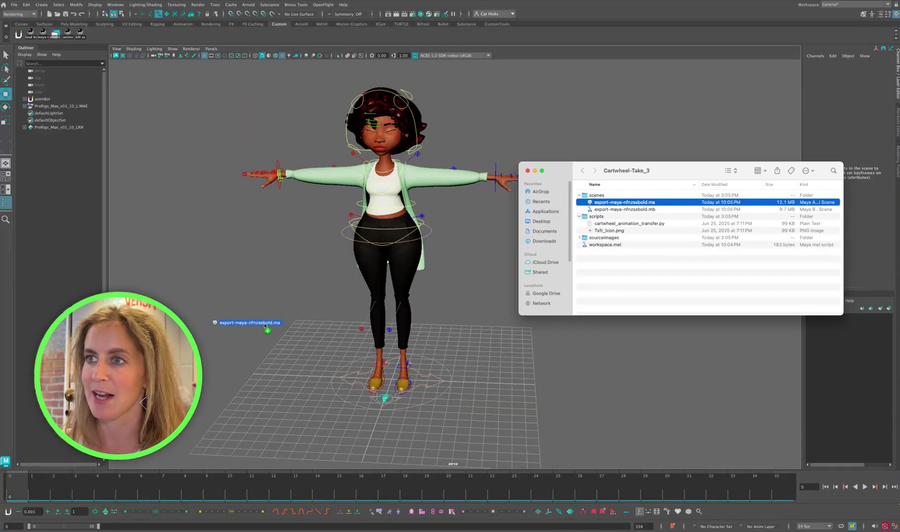
{"action": "left_click_drag", "start_coordinate": [264, 326], "coordinate": [270, 319]}
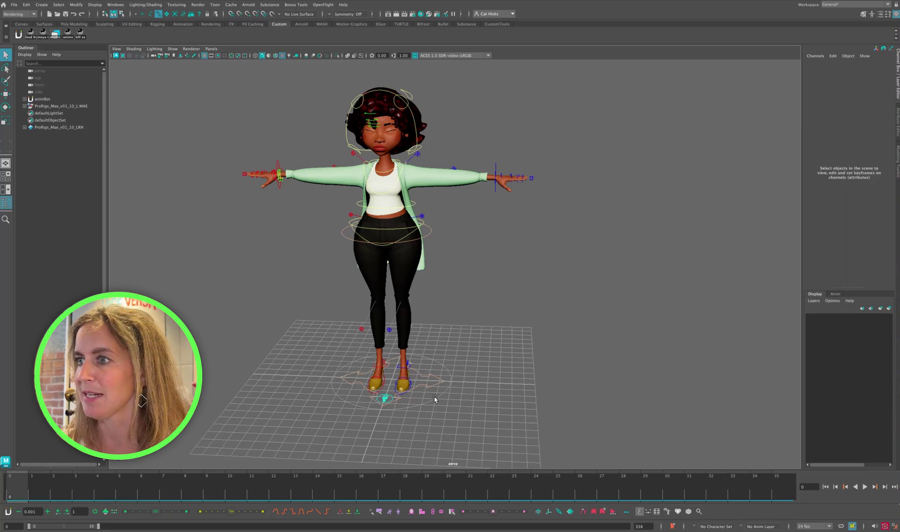
Move the Mae rig about 211 units along X so it stands beside the imported mannequin.
{"action": "left_click", "coordinate": [455, 400]}
{"action": "key", "text": "w"}
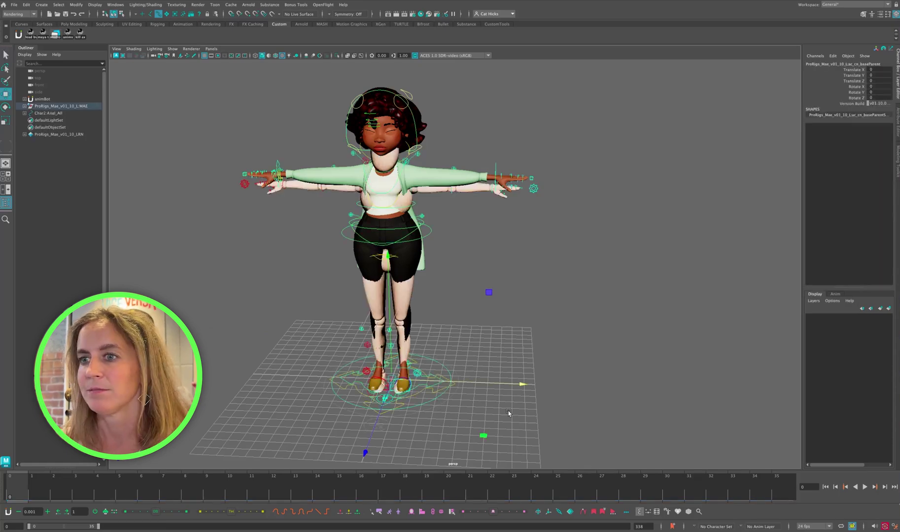
{"action": "left_click_drag", "start_coordinate": [487, 384], "coordinate": [788, 356]}
{"action": "right_click_drag", "start_coordinate": [714, 345], "coordinate": [565, 329], "text": "alt"}
{"action": "middle_click_drag", "start_coordinate": [564, 329], "coordinate": [464, 323], "text": "alt"}
{"action": "left_click_drag", "start_coordinate": [586, 346], "coordinate": [613, 348]}
{"action": "right_click_drag", "start_coordinate": [423, 338], "coordinate": [450, 336], "text": "alt"}
{"action": "middle_click_drag", "start_coordinate": [451, 336], "coordinate": [474, 324], "text": "alt"}
Extend the visible timeline to the full 0 to 135 frame range and play the imported mannequin motion.
{"action": "double_click", "coordinate": [70, 526]}
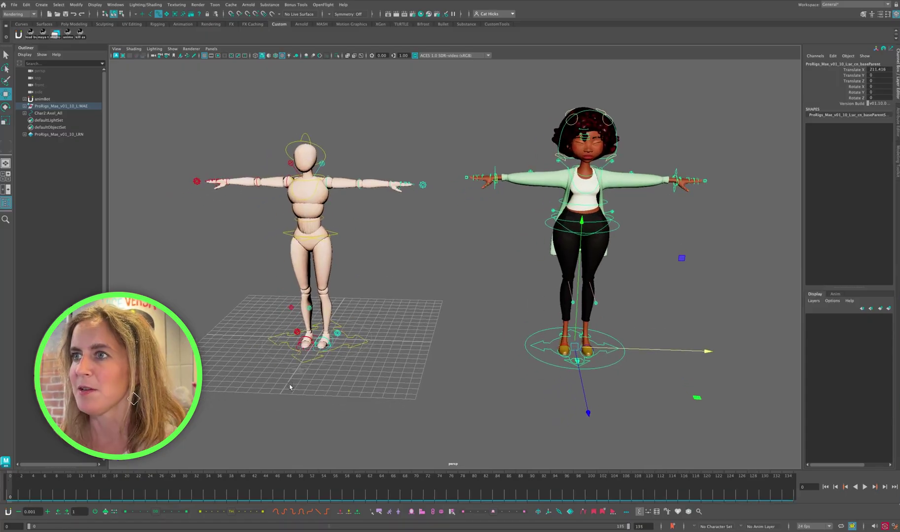
{"action": "key", "text": "alt+v"}
{"action": "left_click_drag", "start_coordinate": [338, 298], "coordinate": [368, 299], "text": "alt"}
{"action": "middle_click_drag", "start_coordinate": [367, 300], "coordinate": [426, 245], "text": "alt"}
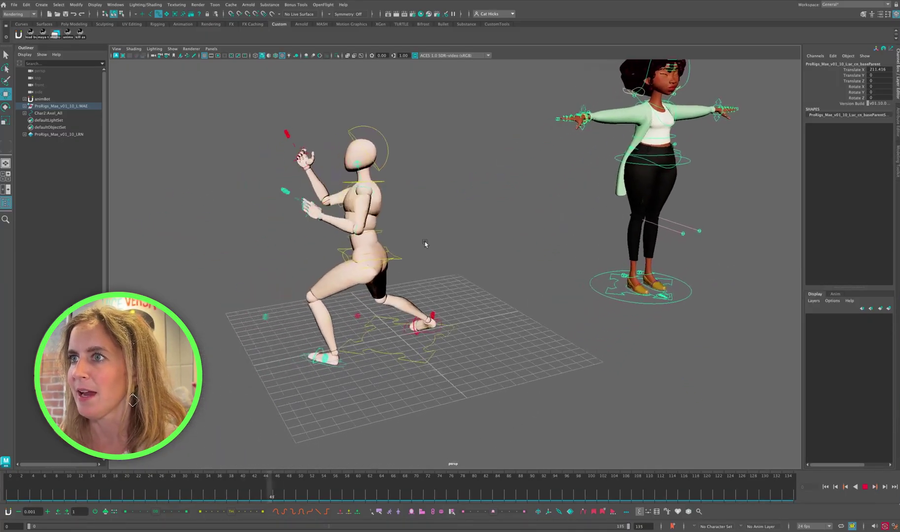
{"action": "left_click_drag", "start_coordinate": [426, 245], "coordinate": [408, 276], "text": "alt"}
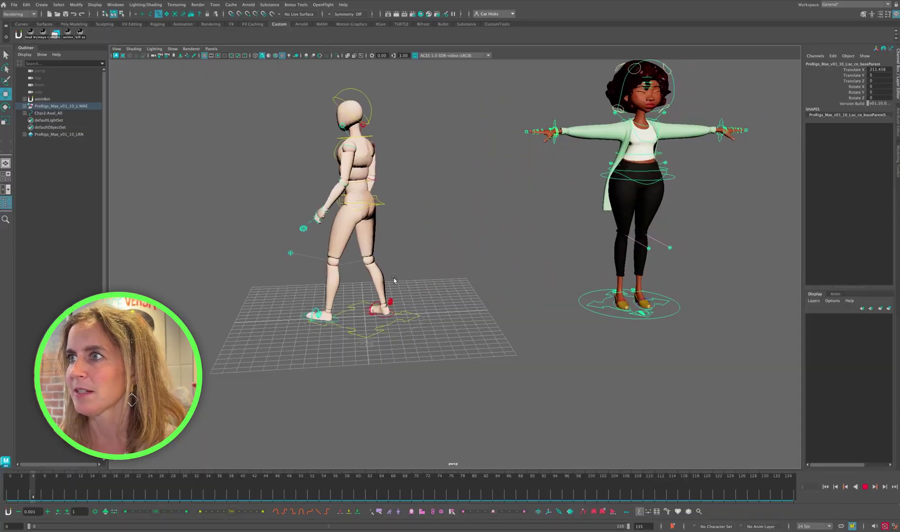
{"action": "key", "text": "alt+v"}
{"action": "middle_click_drag", "start_coordinate": [382, 248], "coordinate": [378, 267], "text": "alt"}
{"action": "scroll", "coordinate": [367, 240], "scroll_direction": "up", "scroll_amount": 2}
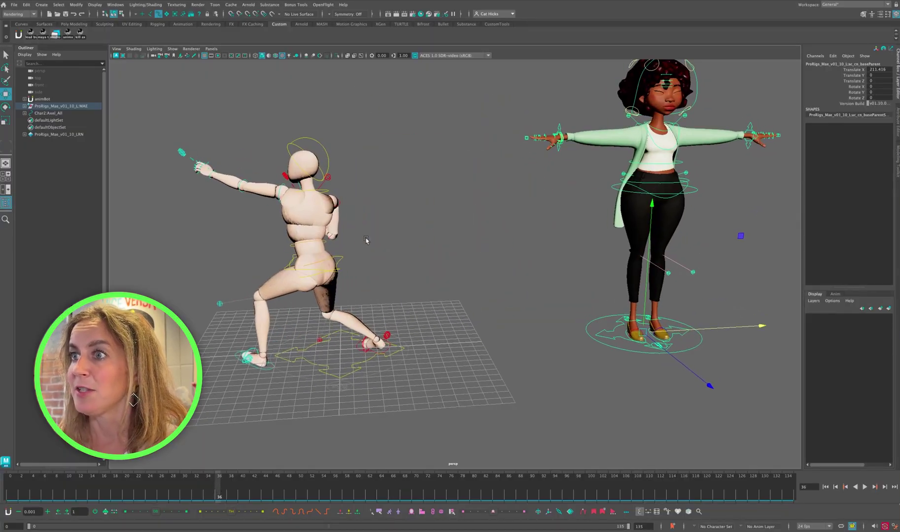
Select the mannequin's spine_2 FK control and open its animation curves in the Graph Editor.
{"action": "left_click", "coordinate": [314, 241]}
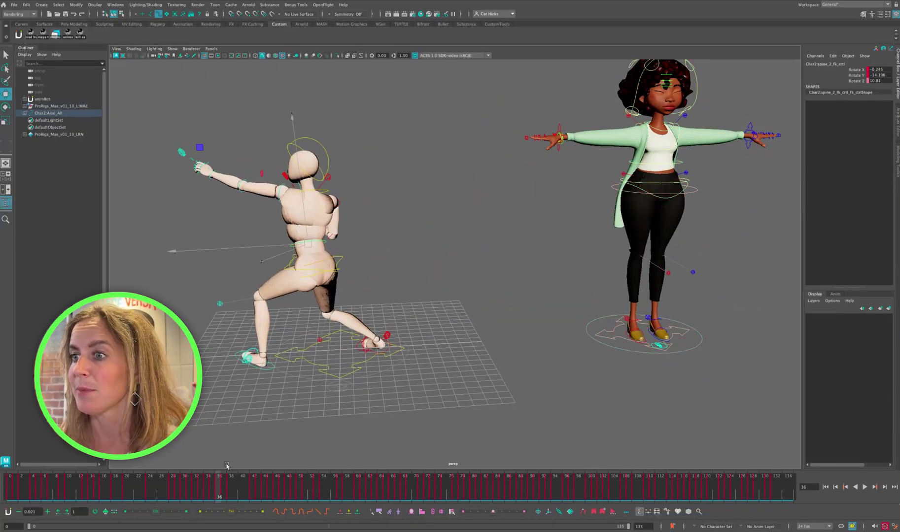
{"action": "left_click", "coordinate": [117, 6]}
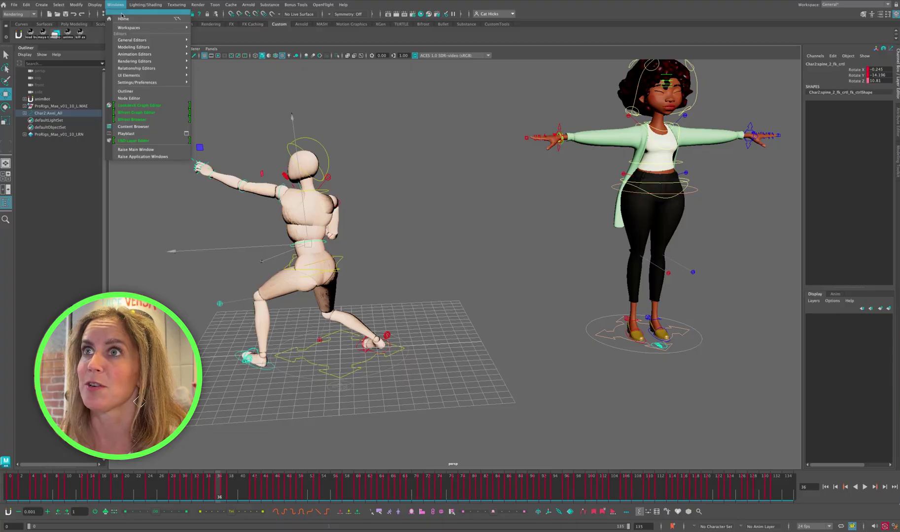
{"action": "mouse_move", "coordinate": [131, 54]}
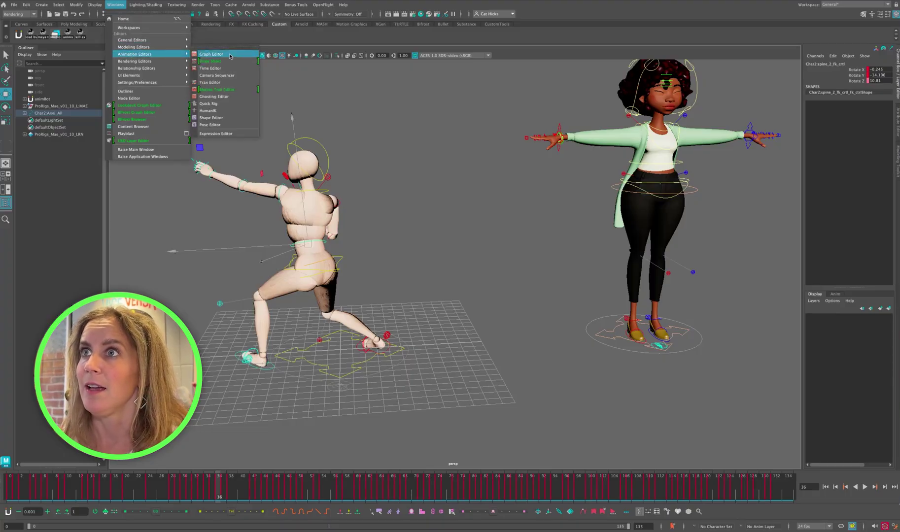
{"action": "left_click", "coordinate": [211, 54]}
Examine the keys and shape of the spine control's rotation curves across the motion, and close the Graph Editor.
{"action": "right_click_drag", "start_coordinate": [268, 267], "coordinate": [291, 267], "text": "alt"}
{"action": "middle_click_drag", "start_coordinate": [502, 235], "coordinate": [291, 278], "text": "alt"}
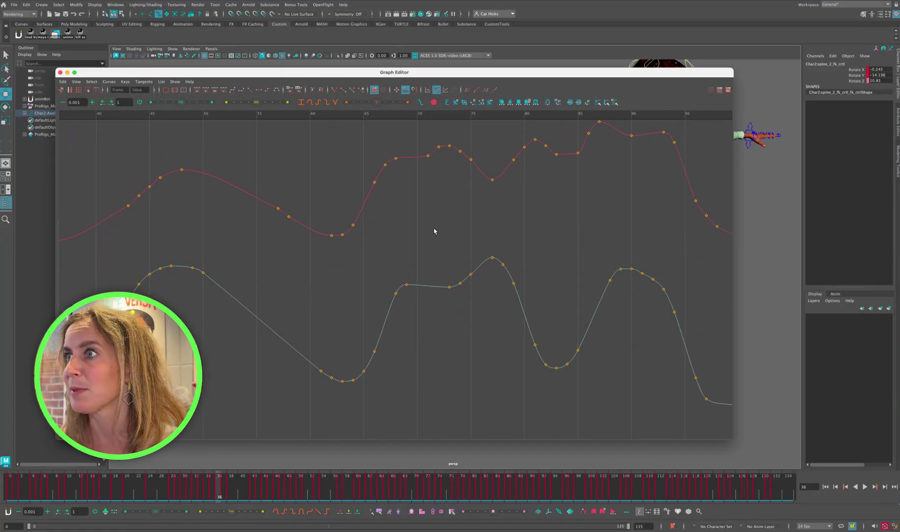
{"action": "middle_click_drag", "start_coordinate": [545, 207], "coordinate": [336, 267], "text": "alt"}
{"action": "middle_click_drag", "start_coordinate": [409, 257], "coordinate": [422, 185], "text": "alt"}
{"action": "middle_click_drag", "start_coordinate": [337, 262], "coordinate": [460, 208], "text": "alt"}
{"action": "middle_click_drag", "start_coordinate": [145, 207], "coordinate": [419, 242], "text": "alt"}
{"action": "middle_click_drag", "start_coordinate": [268, 212], "coordinate": [468, 232], "text": "alt"}
{"action": "middle_click_drag", "start_coordinate": [363, 230], "coordinate": [320, 217], "text": "alt"}
{"action": "middle_click_drag", "start_coordinate": [427, 226], "coordinate": [396, 186], "text": "alt"}
{"action": "right_click_drag", "start_coordinate": [489, 272], "coordinate": [511, 275], "text": "alt+shift"}
{"action": "middle_click_drag", "start_coordinate": [524, 268], "coordinate": [462, 268], "text": "alt"}
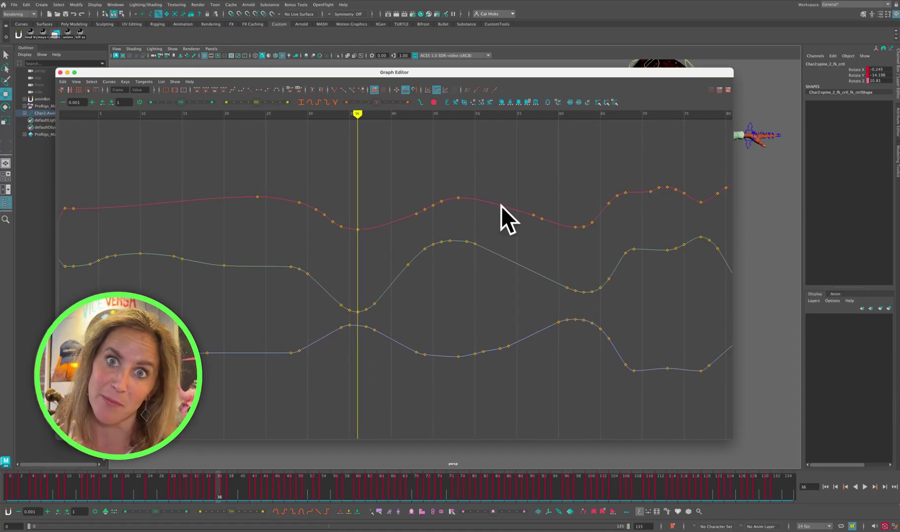
{"action": "middle_click_drag", "start_coordinate": [520, 250], "coordinate": [400, 246], "text": "alt"}
{"action": "middle_click_drag", "start_coordinate": [684, 237], "coordinate": [371, 248], "text": "alt"}
{"action": "middle_click_drag", "start_coordinate": [175, 246], "coordinate": [331, 247], "text": "alt"}
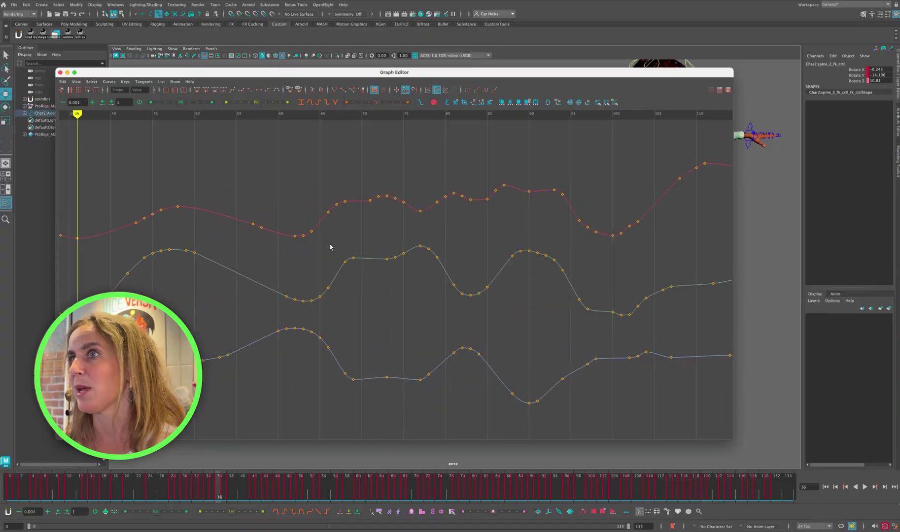
{"action": "left_click", "coordinate": [60, 73]}
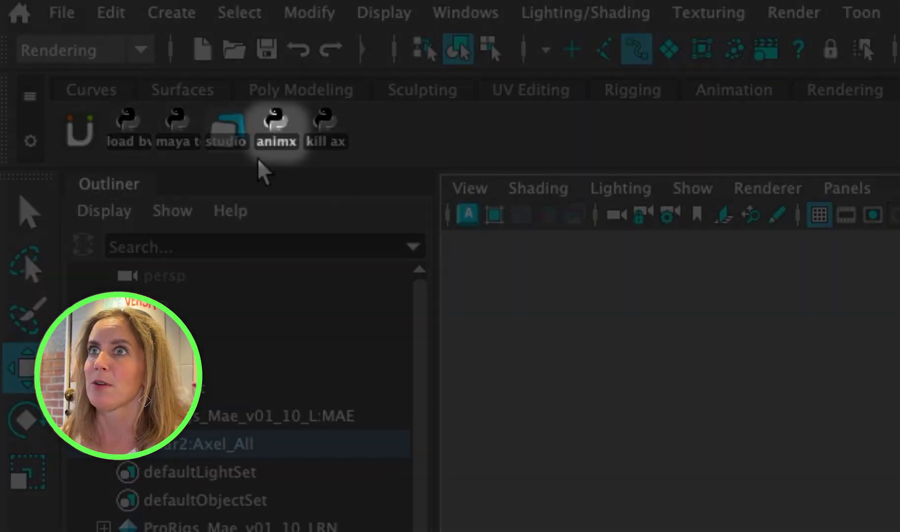
Open the Animation Transfer tool, load the selected mannequin spine control as source, and set both legs to IK.
{"action": "left_click", "coordinate": [283, 132]}
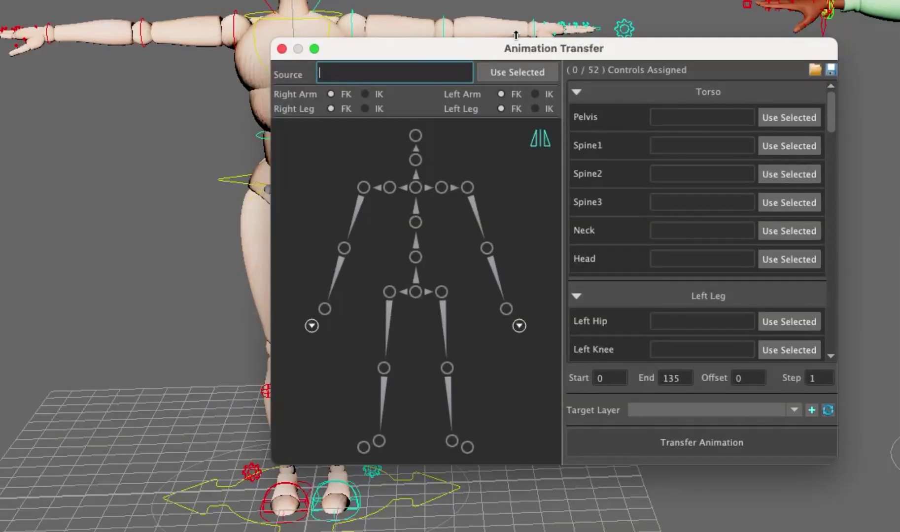
{"action": "left_click_drag", "start_coordinate": [516, 44], "coordinate": [773, 68]}
{"action": "left_click", "coordinate": [675, 136]}
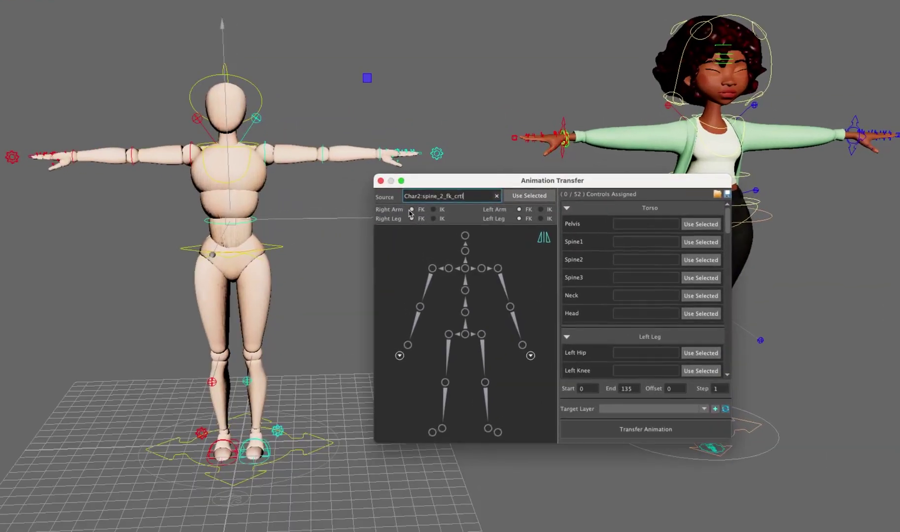
{"action": "left_click_drag", "start_coordinate": [572, 181], "coordinate": [239, 118]}
Assign Mae's root, torso and chest controls to Pelvis, Spine1 and Spine2 in Animation Transfer.
{"action": "middle_click_drag", "start_coordinate": [730, 216], "coordinate": [523, 295], "text": "alt"}
{"action": "scroll", "coordinate": [616, 306], "scroll_direction": "up", "scroll_amount": 5}
{"action": "left_click", "coordinate": [639, 315]}
{"action": "left_click", "coordinate": [367, 162]}
{"action": "left_click", "coordinate": [631, 288]}
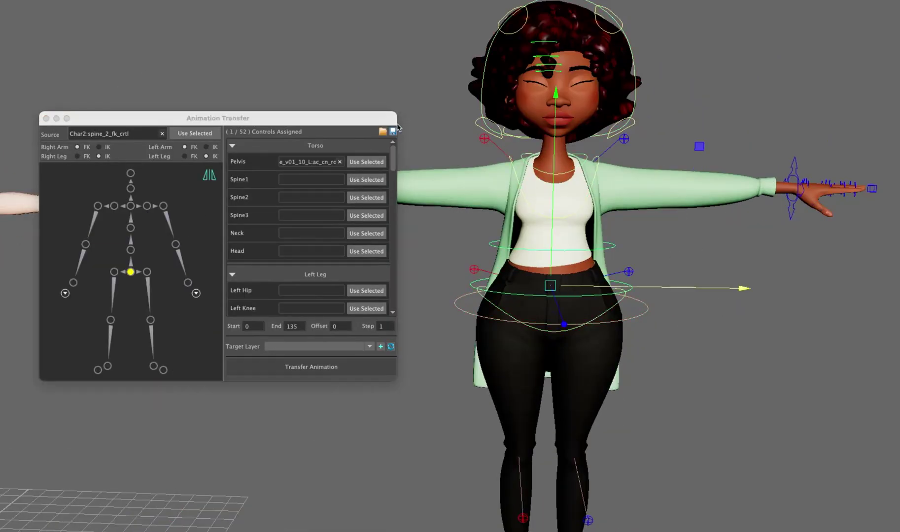
{"action": "left_click", "coordinate": [366, 180]}
{"action": "left_click", "coordinate": [614, 245]}
{"action": "left_click", "coordinate": [366, 198]}
Assign Mae's top chest, neck and head controls to Spine3, Neck and Head.
{"action": "left_click", "coordinate": [583, 194]}
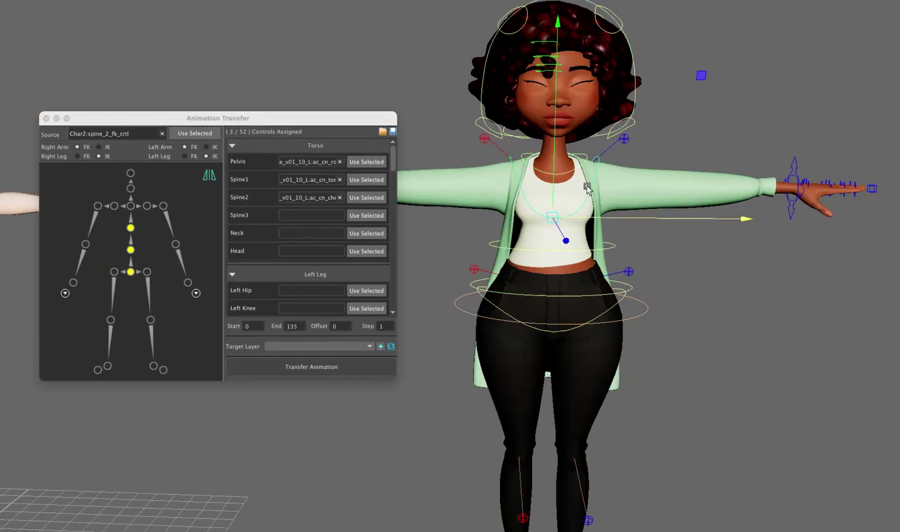
{"action": "left_click", "coordinate": [368, 217]}
{"action": "left_click", "coordinate": [537, 170]}
{"action": "left_click", "coordinate": [367, 234]}
{"action": "left_click", "coordinate": [631, 79]}
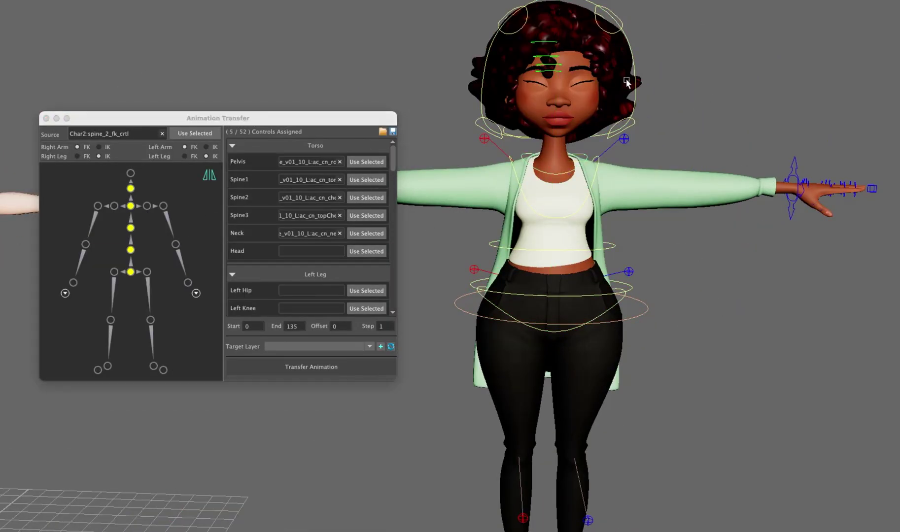
{"action": "left_click", "coordinate": [372, 254]}
Assign Mae's left leg pole vector control to Left Knee and her left foot IK control to Left Foot.
{"action": "scroll", "coordinate": [611, 345], "scroll_direction": "down", "scroll_amount": 4}
{"action": "middle_click_drag", "start_coordinate": [611, 409], "coordinate": [615, 301], "text": "alt"}
{"action": "left_click_drag", "start_coordinate": [690, 298], "coordinate": [647, 320], "text": "alt"}
{"action": "scroll", "coordinate": [647, 319], "scroll_direction": "up", "scroll_amount": 5}
{"action": "middle_click_drag", "start_coordinate": [647, 319], "coordinate": [650, 295], "text": "alt"}
{"action": "scroll", "coordinate": [365, 256], "scroll_direction": "down", "scroll_amount": 2}
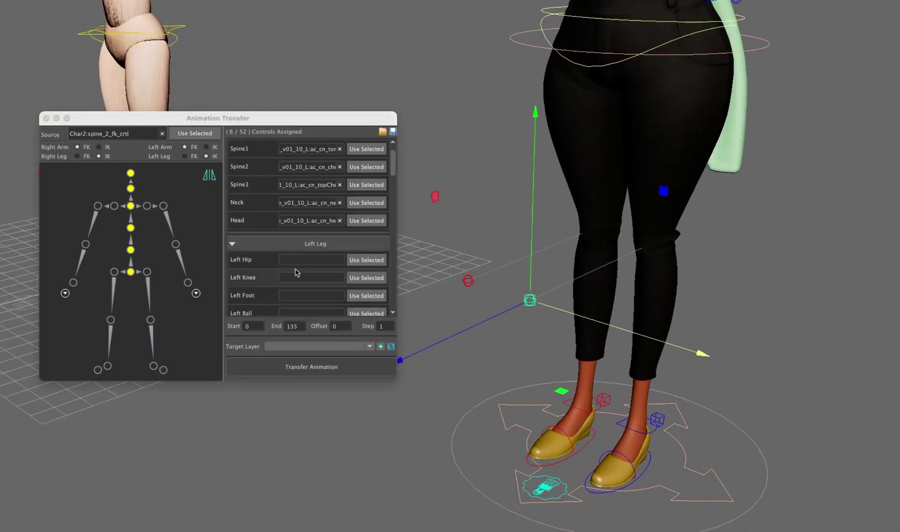
{"action": "left_click", "coordinate": [367, 278]}
{"action": "left_click", "coordinate": [643, 477]}
{"action": "left_click", "coordinate": [367, 295]}
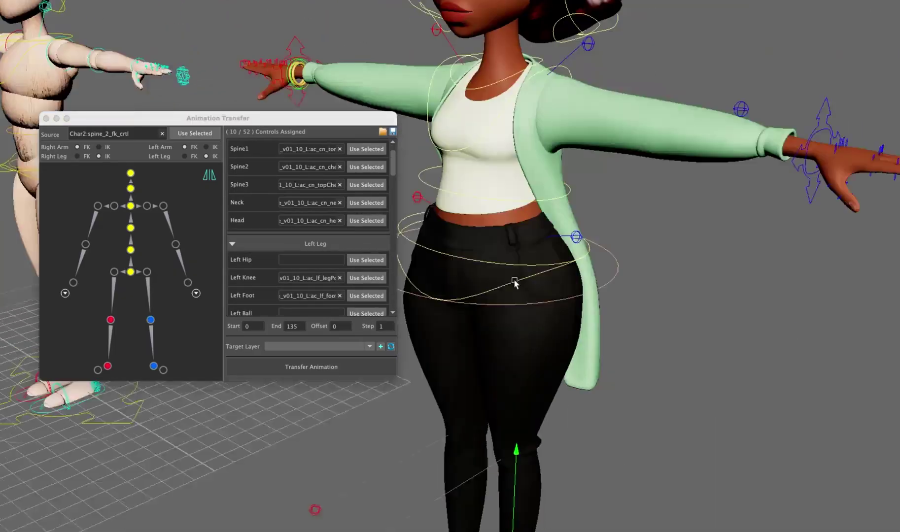
Switch Mae's arms to FK by setting IK Arm to 0 on the arm settings controls.
{"action": "scroll", "coordinate": [514, 283], "scroll_direction": "down", "scroll_amount": 5}
{"action": "left_click_drag", "start_coordinate": [515, 284], "coordinate": [623, 226], "text": "alt"}
{"action": "scroll", "coordinate": [337, 242], "scroll_direction": "down", "scroll_amount": 4}
{"action": "middle_click_drag", "start_coordinate": [632, 207], "coordinate": [680, 240], "text": "alt"}
{"action": "scroll", "coordinate": [735, 246], "scroll_direction": "up", "scroll_amount": 1}
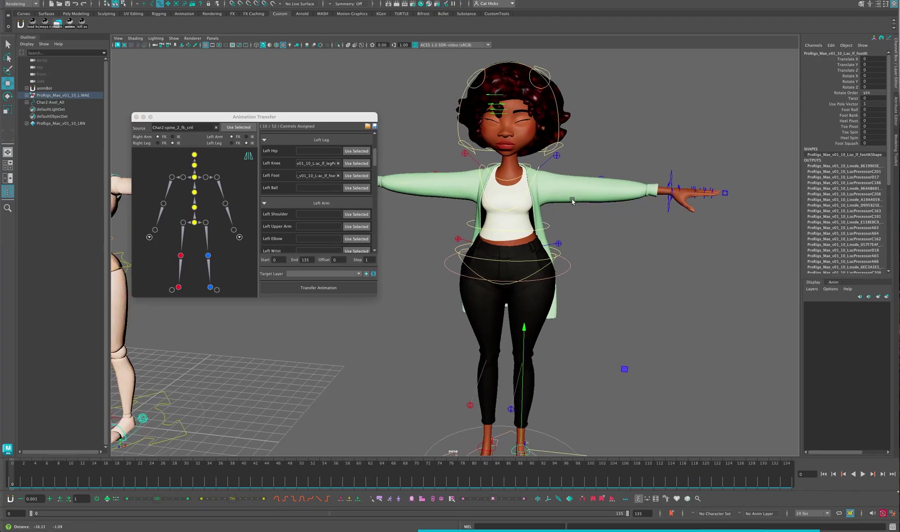
{"action": "left_click", "coordinate": [721, 186]}
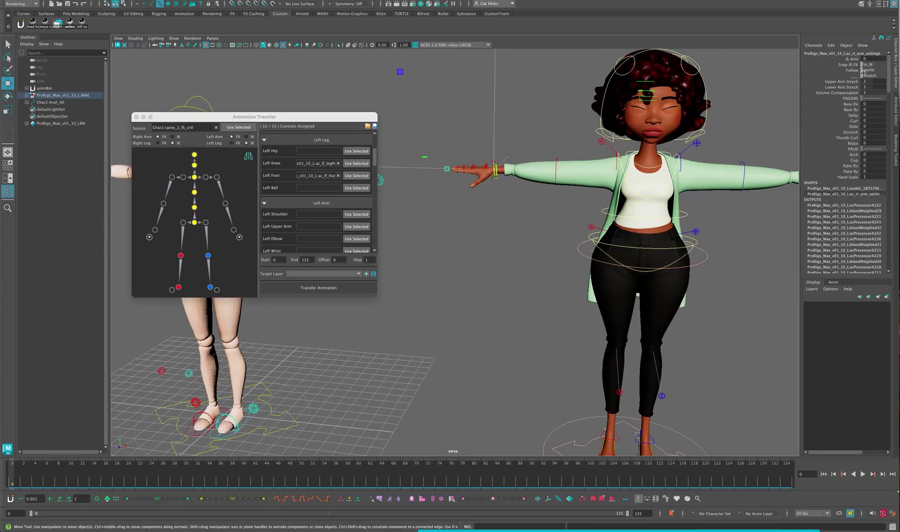
Assign Mae's left arm FK controls to Left Shoulder, Left Upper Arm, Left Elbow and Left Wrist.
{"action": "middle_click_drag", "start_coordinate": [784, 157], "coordinate": [627, 171], "text": "alt"}
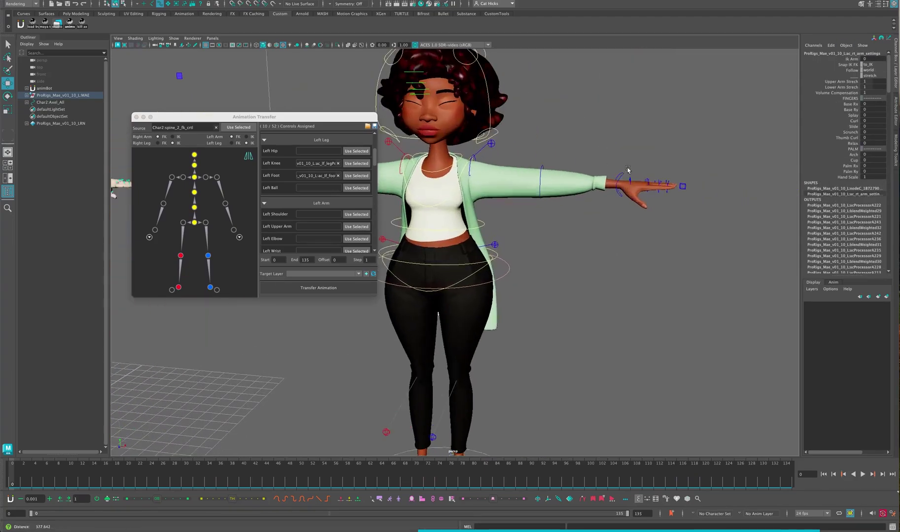
{"action": "scroll", "coordinate": [592, 175], "scroll_direction": "up", "scroll_amount": 2}
{"action": "left_click_drag", "start_coordinate": [556, 178], "coordinate": [581, 176], "text": "alt"}
{"action": "left_click", "coordinate": [512, 152]}
{"action": "left_click", "coordinate": [357, 215]}
{"action": "left_click", "coordinate": [490, 174]}
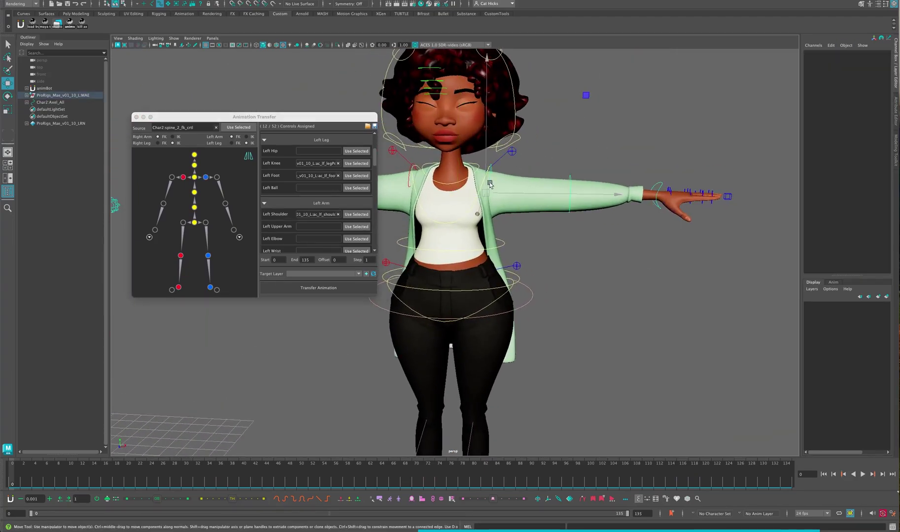
{"action": "left_click", "coordinate": [356, 227]}
{"action": "left_click", "coordinate": [571, 181]}
{"action": "left_click", "coordinate": [356, 239]}
{"action": "left_click", "coordinate": [656, 186]}
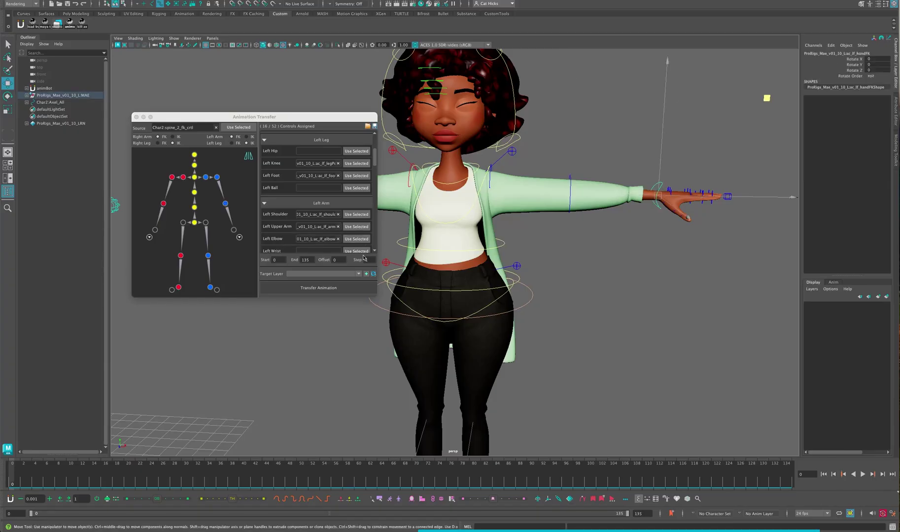
{"action": "left_click", "coordinate": [357, 251]}
Transfer the animation to Mae for frames 0 to 135 with offset 0 and step 1, leaving the finger controls unassigned.
{"action": "scroll", "coordinate": [357, 251], "scroll_direction": "down", "scroll_amount": 4}
{"action": "scroll", "coordinate": [497, 276], "scroll_direction": "down", "scroll_amount": 10}
{"action": "middle_click_drag", "start_coordinate": [498, 279], "coordinate": [481, 296], "text": "alt"}
{"action": "left_click_drag", "start_coordinate": [313, 116], "coordinate": [737, 51]}
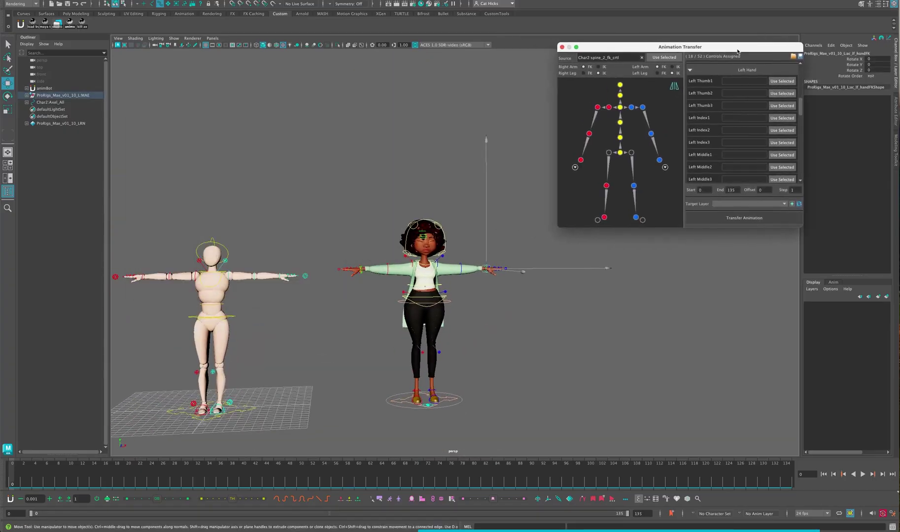
{"action": "left_click_drag", "start_coordinate": [452, 344], "coordinate": [458, 343], "text": "alt"}
{"action": "middle_click_drag", "start_coordinate": [458, 344], "coordinate": [426, 344], "text": "alt"}
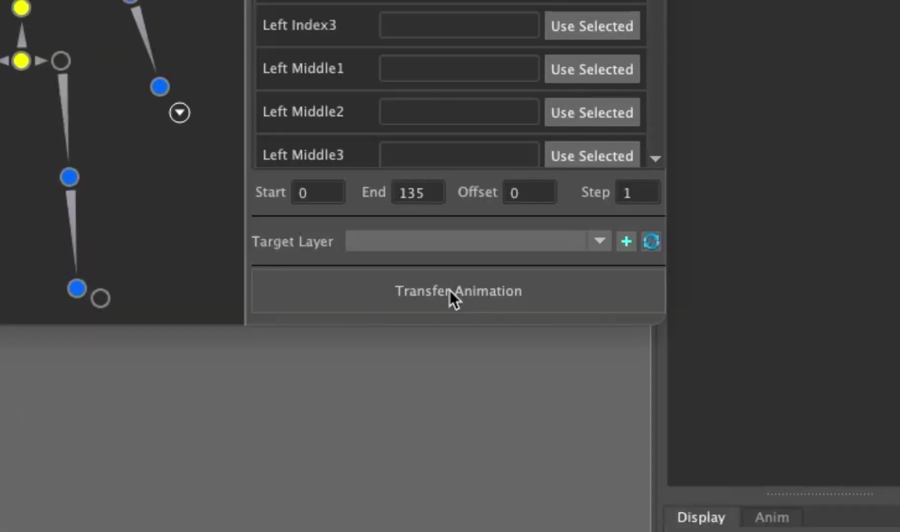
{"action": "left_click", "coordinate": [450, 291]}
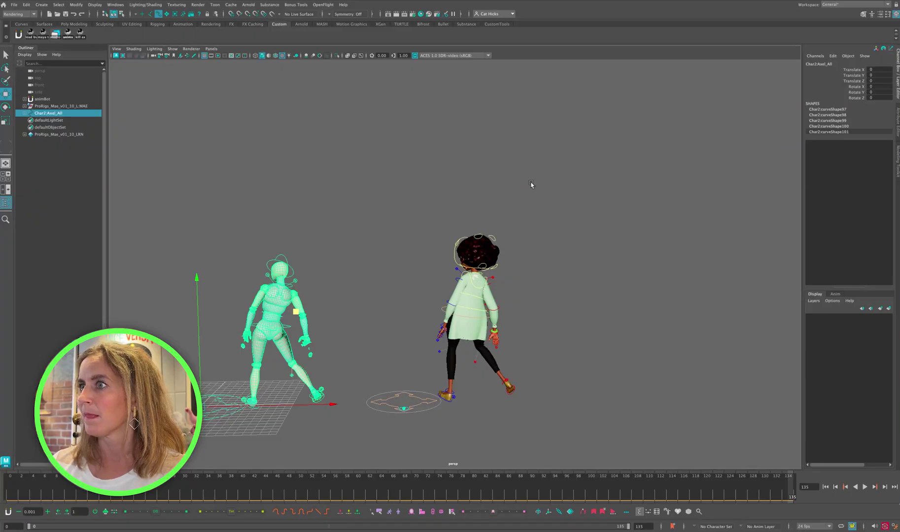
Play the transferred animation and compare Mae's motion with the mannequin's from several angles.
{"action": "left_click", "coordinate": [525, 208]}
{"action": "key", "text": "alt+v"}
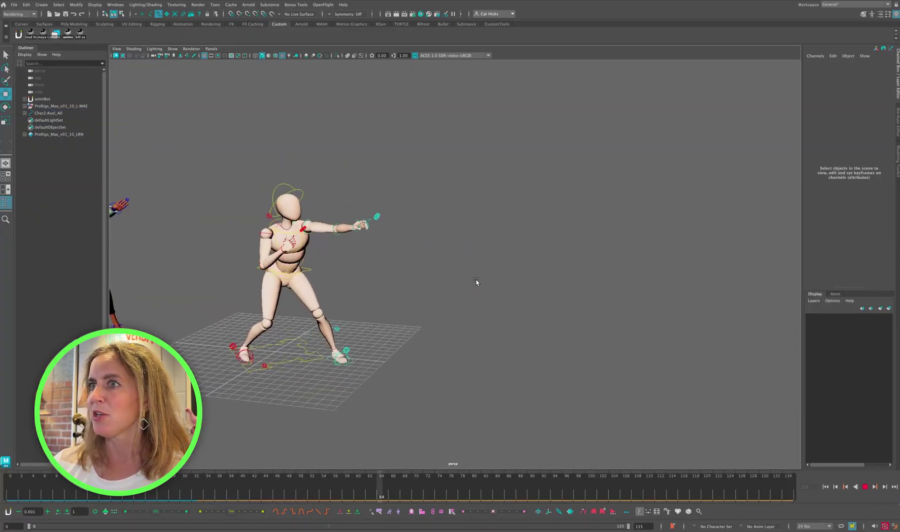
{"action": "left_click_drag", "start_coordinate": [441, 289], "coordinate": [488, 285], "text": "alt"}
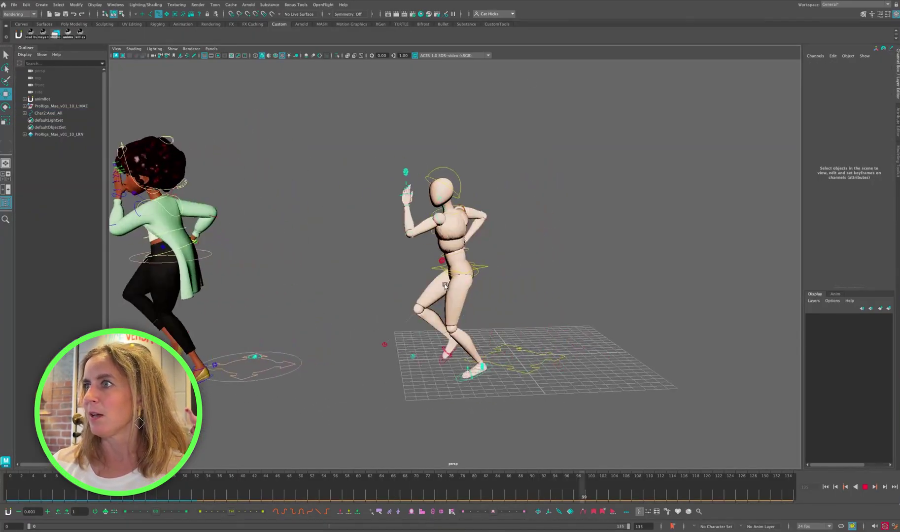
{"action": "left_click_drag", "start_coordinate": [414, 270], "coordinate": [513, 273], "text": "alt"}
{"action": "middle_click_drag", "start_coordinate": [557, 253], "coordinate": [485, 271], "text": "alt"}
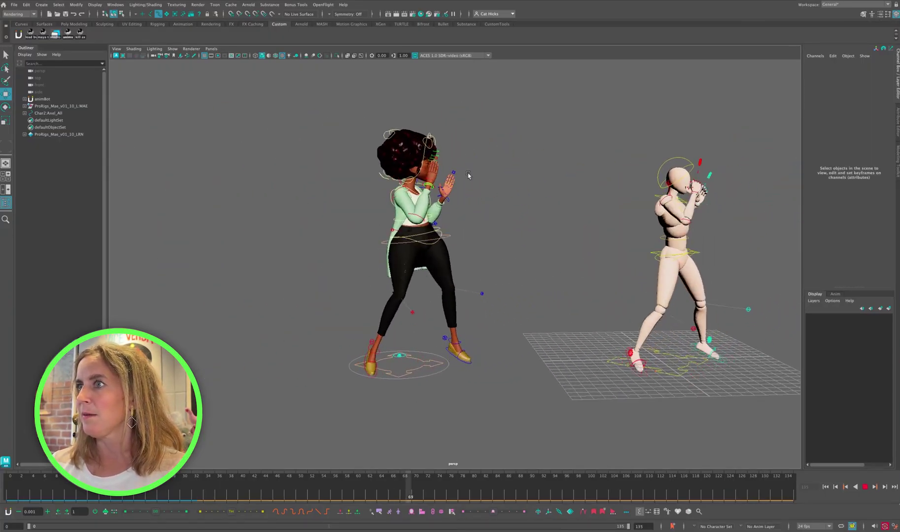